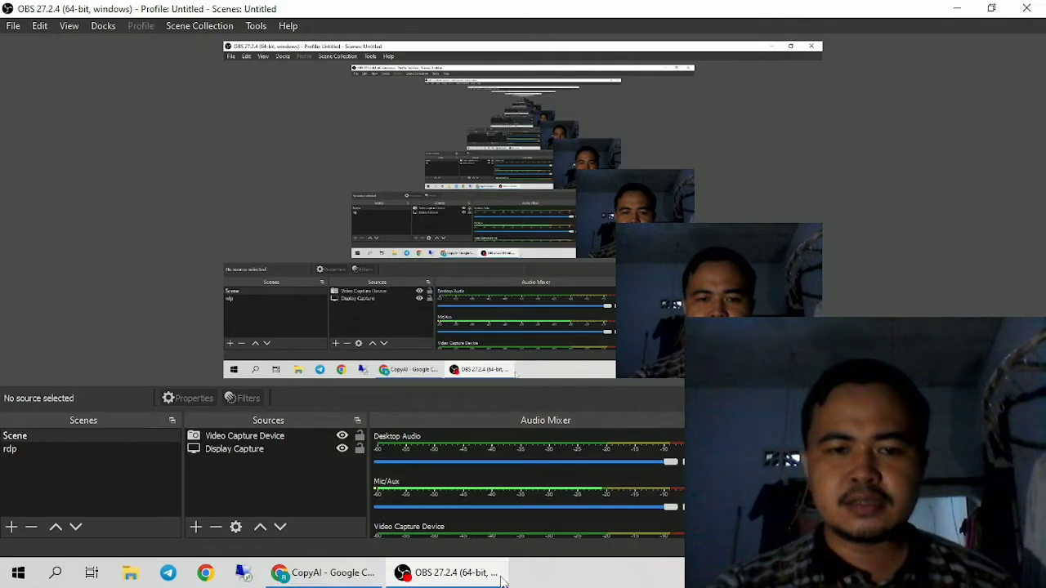
- Switch to the Copy.ai dashboard in Chrome and highlight copy.ai in the page address
{"action": "mouse_move", "coordinate": [475, 579]}
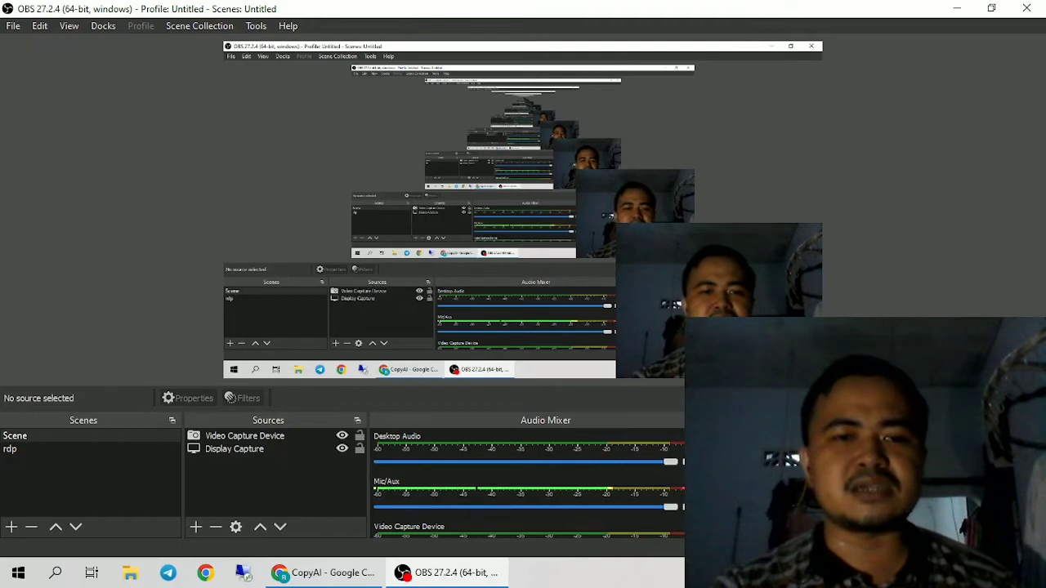
{"action": "left_click", "coordinate": [448, 572]}
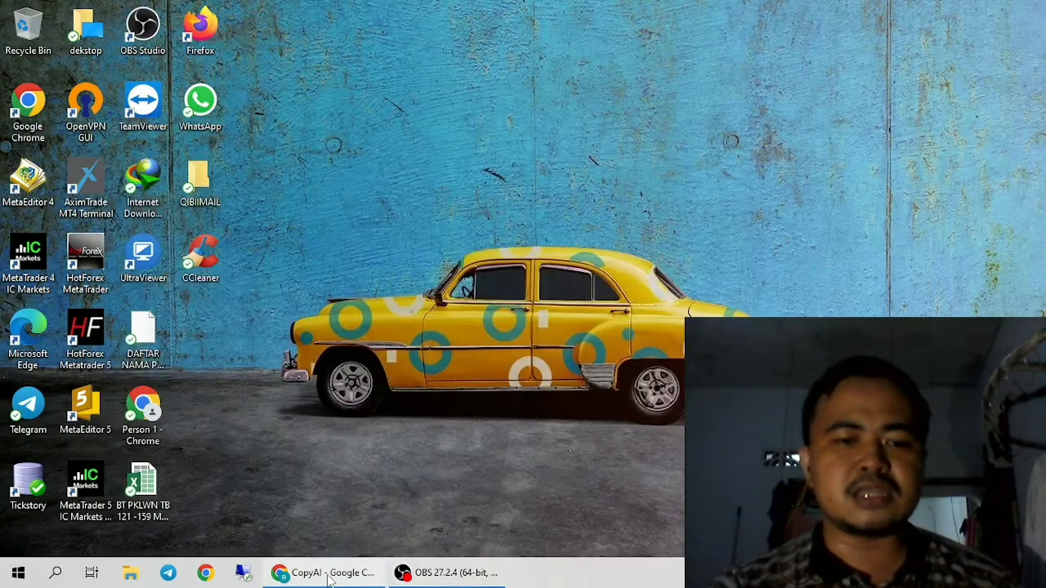
{"action": "left_click", "coordinate": [325, 573]}
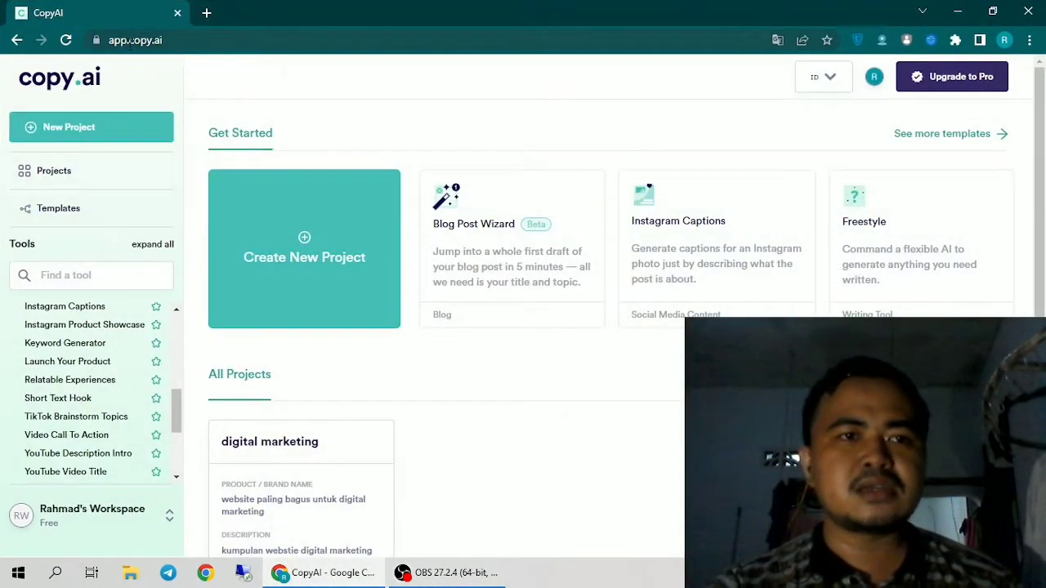
{"action": "left_click_drag", "start_coordinate": [129, 41], "coordinate": [166, 45]}
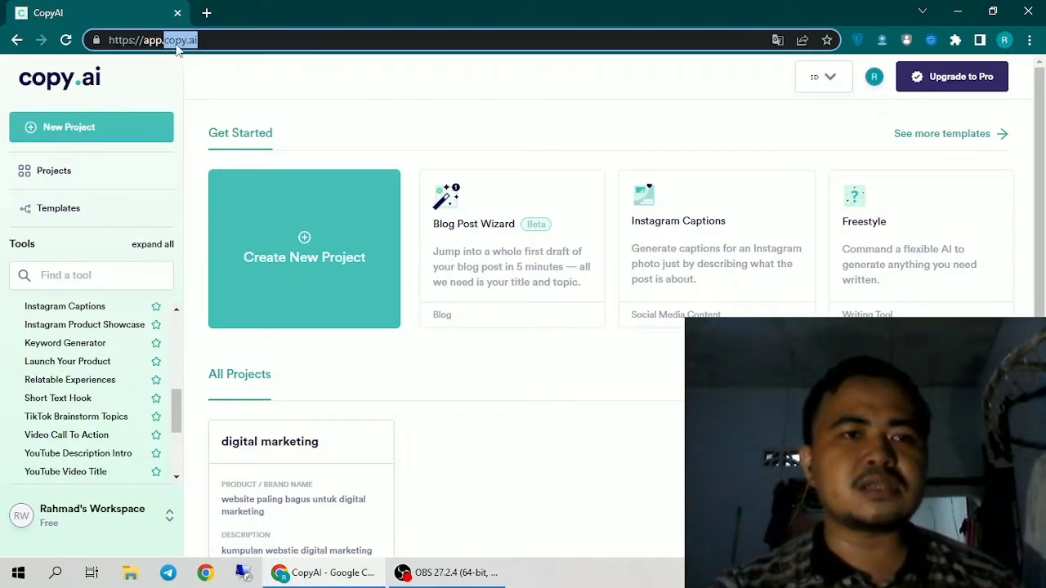
- Search Google for "copy ai" in a new tab, close that tab and return to the Copy.ai dashboard
{"action": "left_click", "coordinate": [206, 14]}
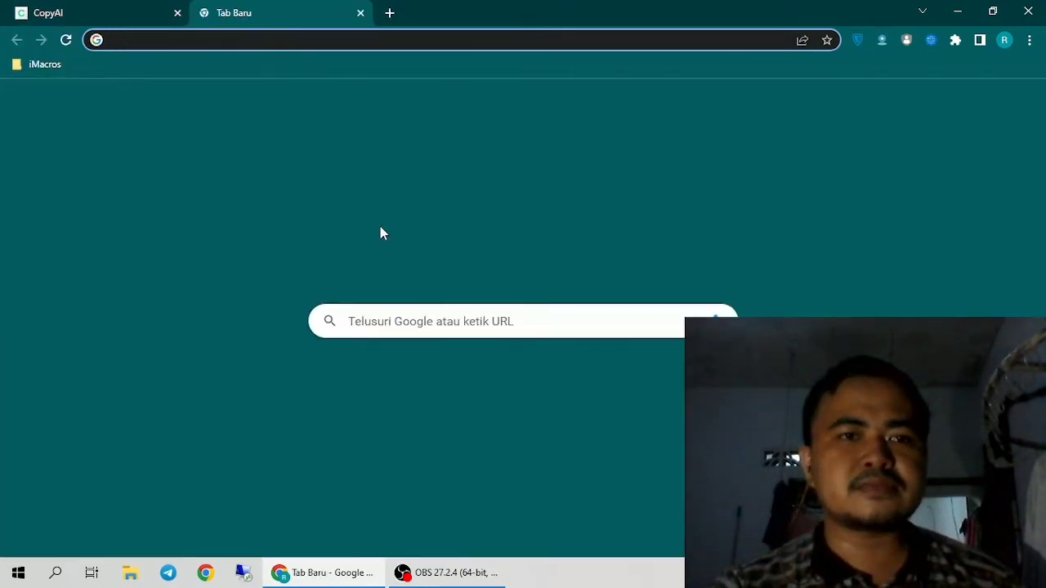
{"action": "left_click", "coordinate": [395, 318]}
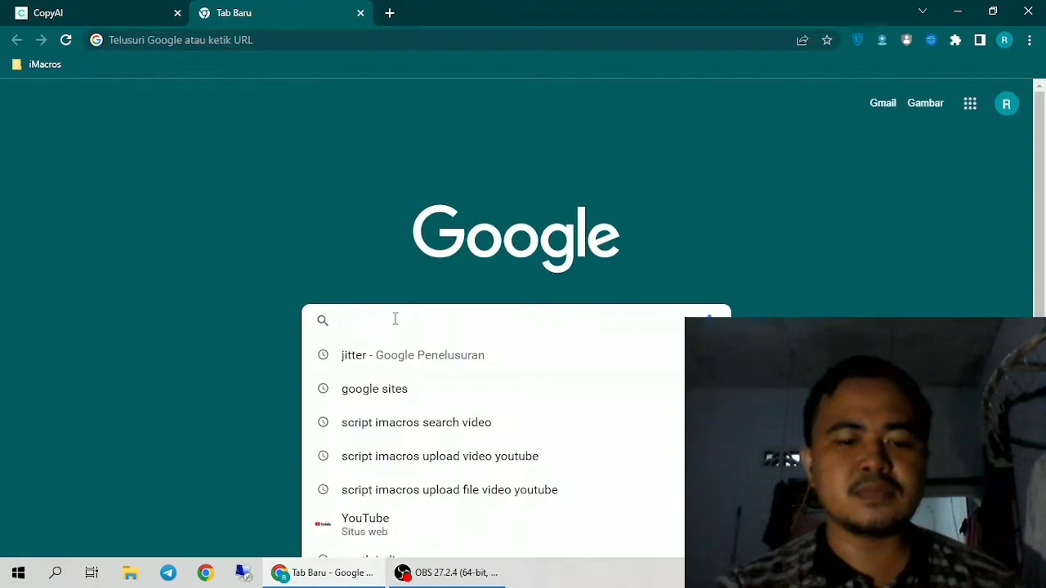
{"action": "type", "text": "copy ai"}
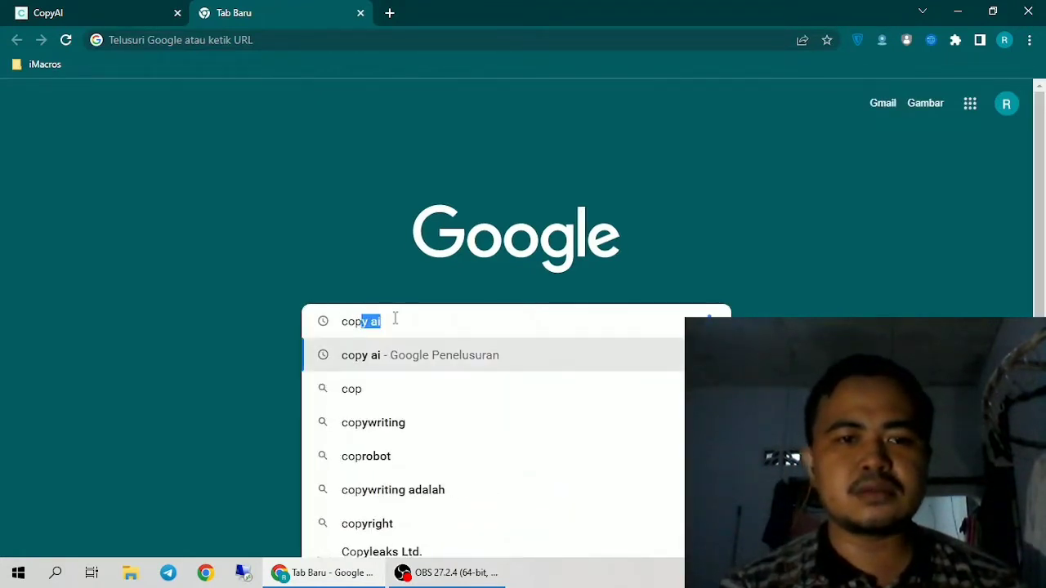
{"action": "left_click", "coordinate": [441, 368]}
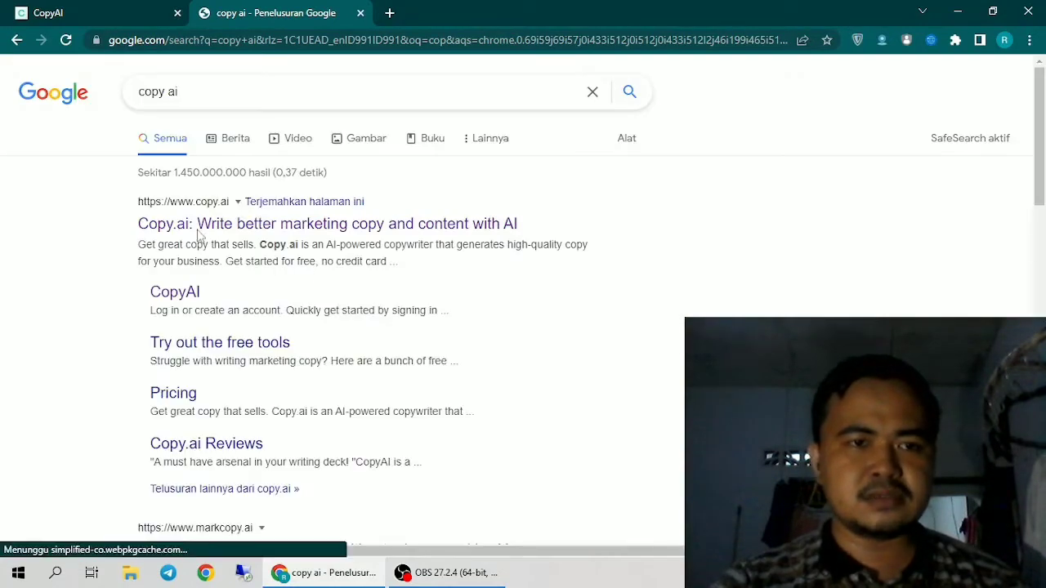
{"action": "left_click", "coordinate": [224, 233]}
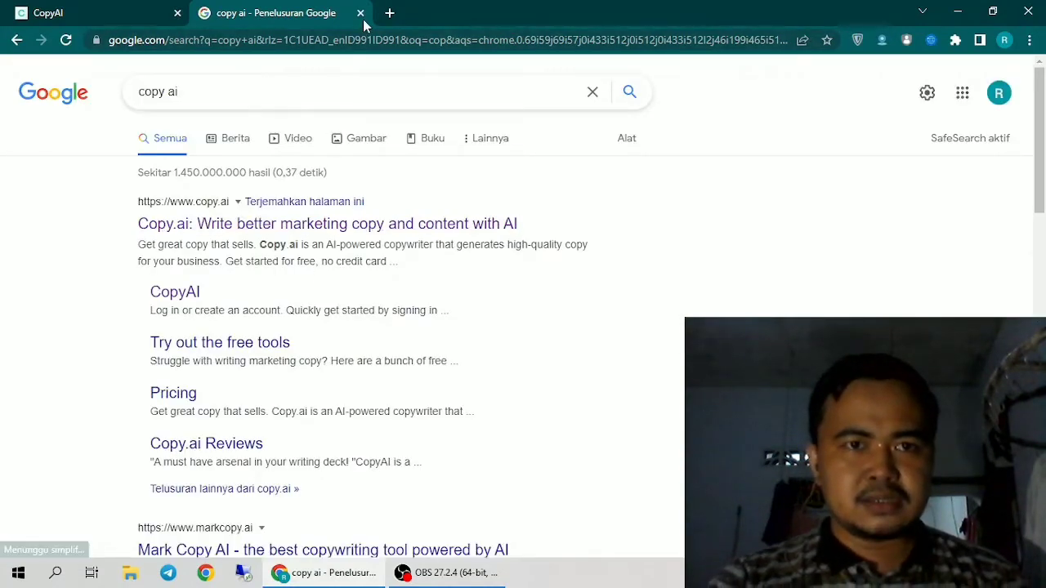
{"action": "left_click", "coordinate": [361, 13]}
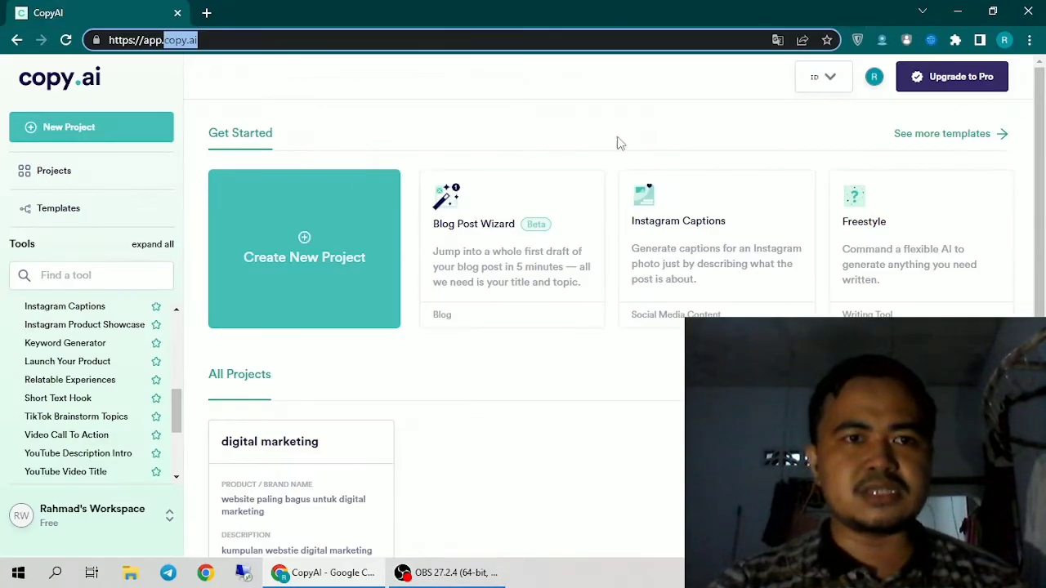
{"action": "left_click", "coordinate": [596, 123]}
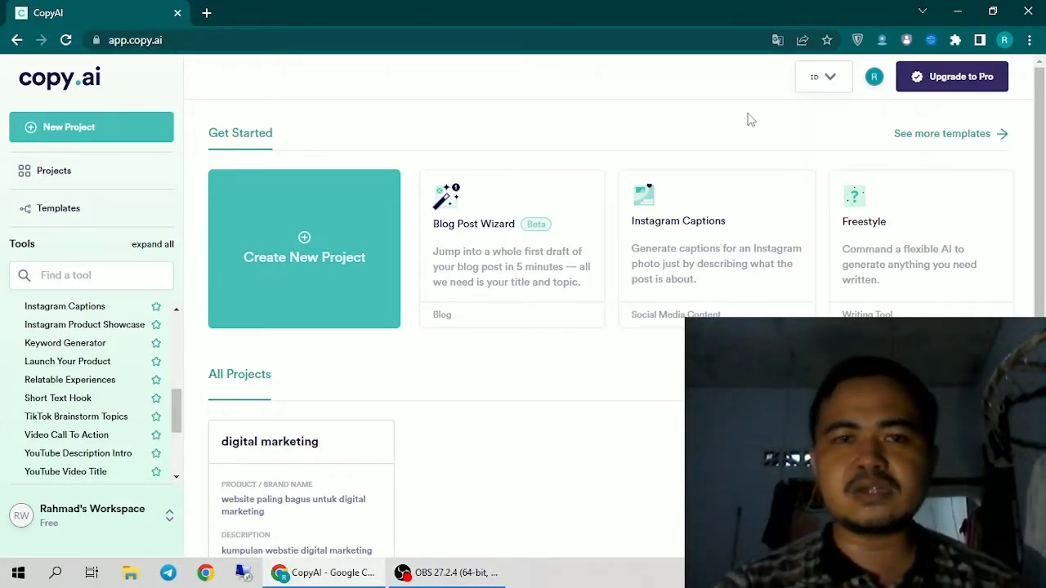
- Check the account settings and the input and output language settings, and return to the dashboard
{"action": "left_click", "coordinate": [873, 80]}
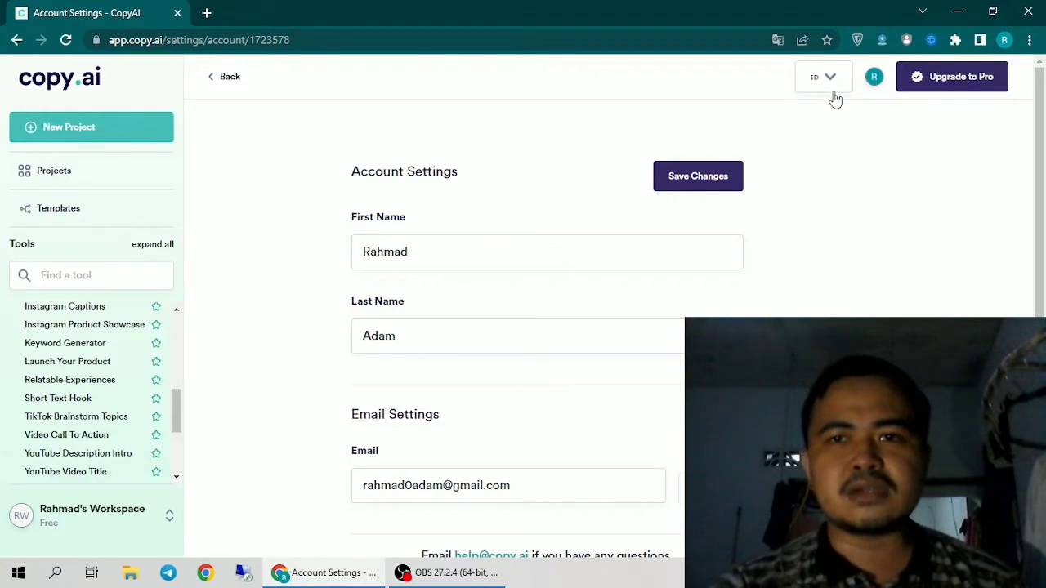
{"action": "left_click", "coordinate": [839, 90]}
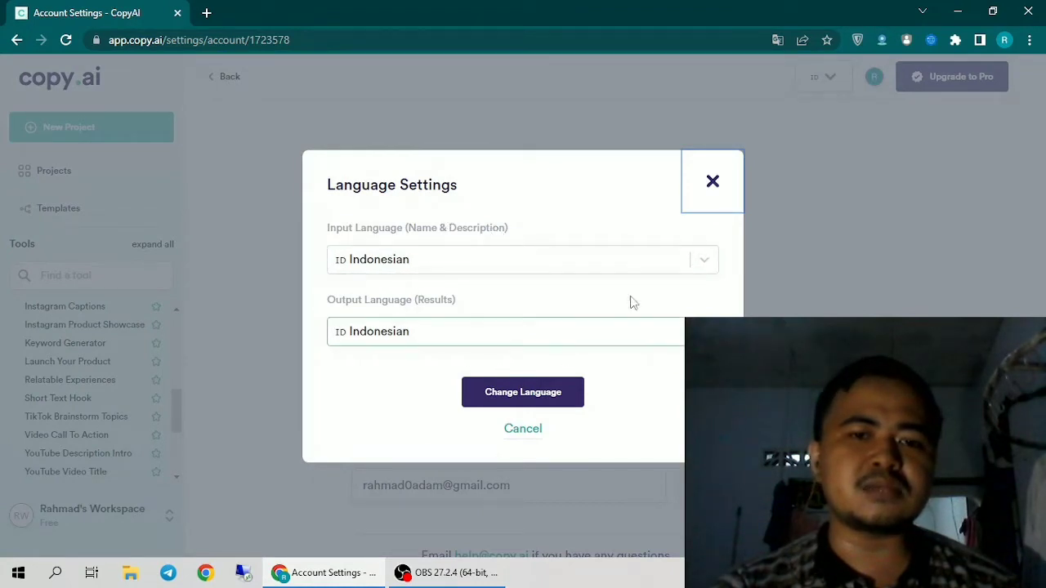
{"action": "left_click", "coordinate": [711, 184]}
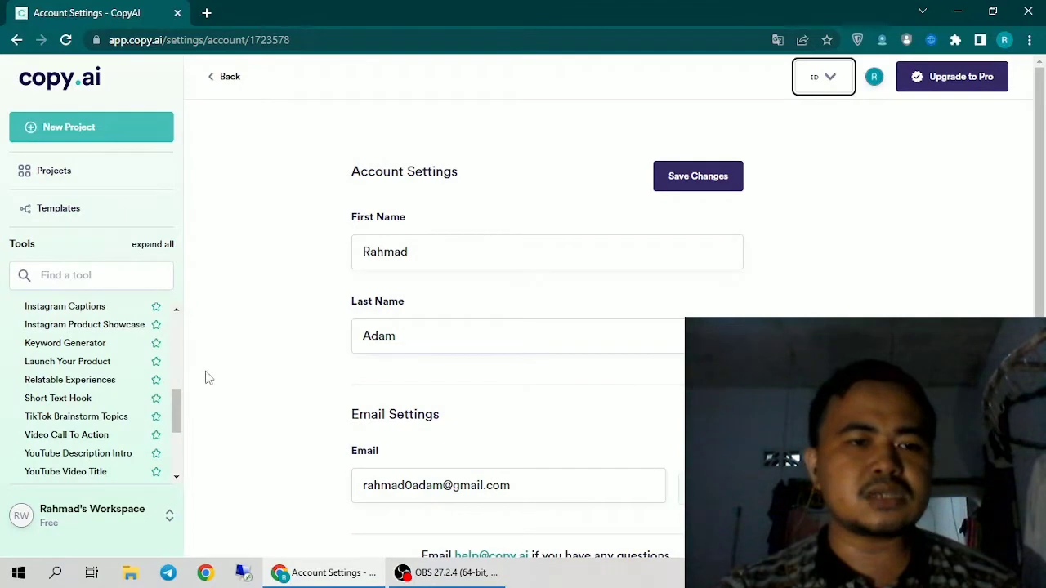
{"action": "left_click_drag", "start_coordinate": [174, 409], "coordinate": [184, 339]}
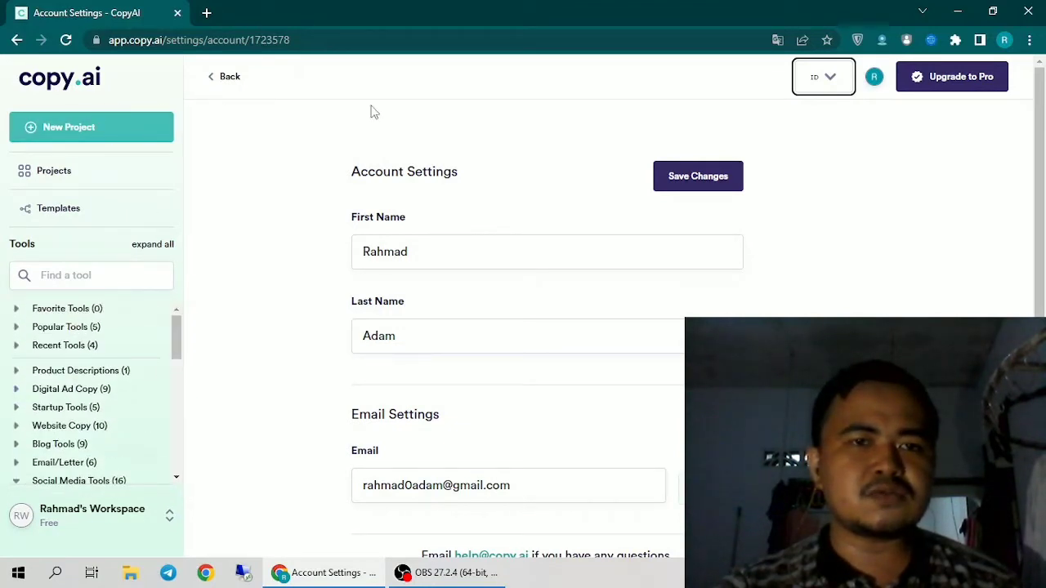
{"action": "left_click", "coordinate": [223, 79]}
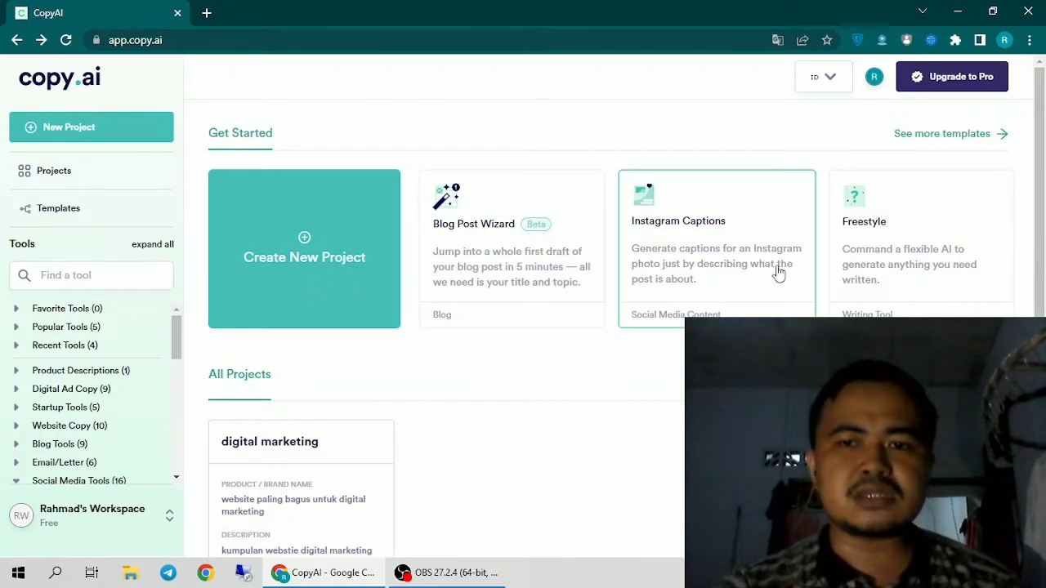
- Examine the existing projects and the tools offered in the Social Media Tools category
{"action": "scroll", "coordinate": [491, 411], "scroll_direction": "down", "scroll_amount": 4}
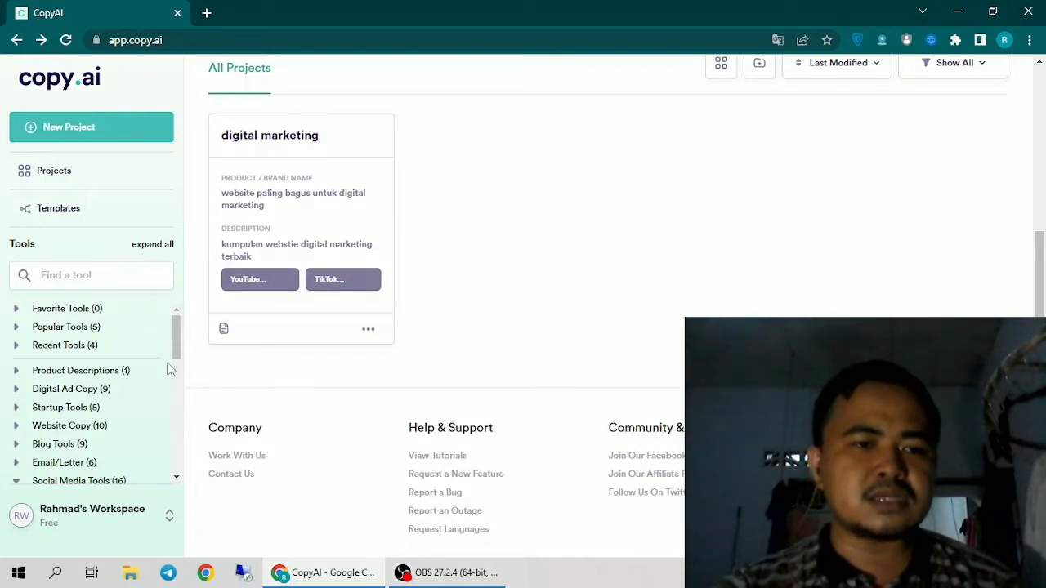
{"action": "scroll", "coordinate": [71, 415], "scroll_direction": "down", "scroll_amount": 3}
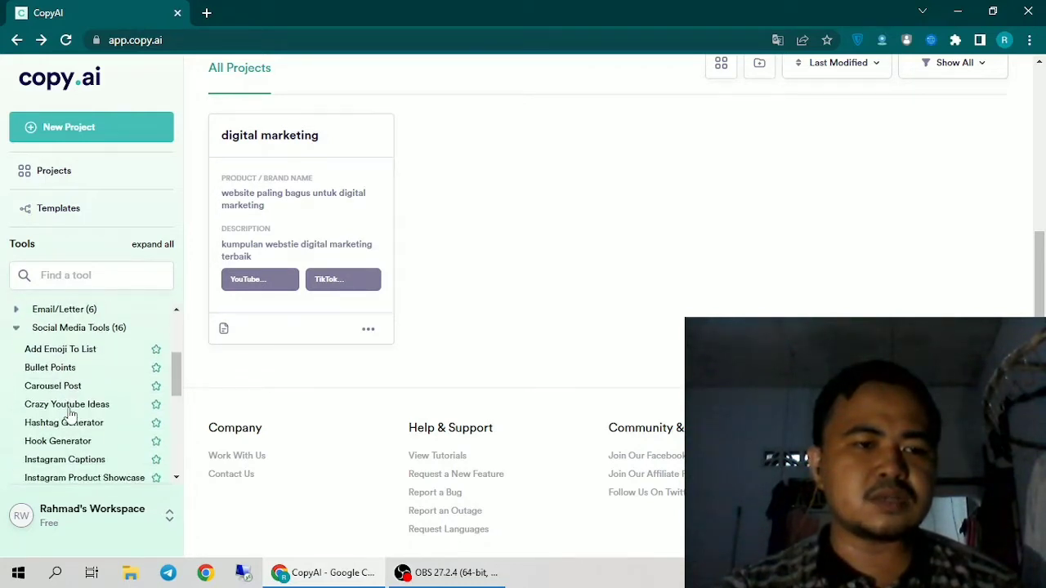
{"action": "left_click", "coordinate": [16, 329]}
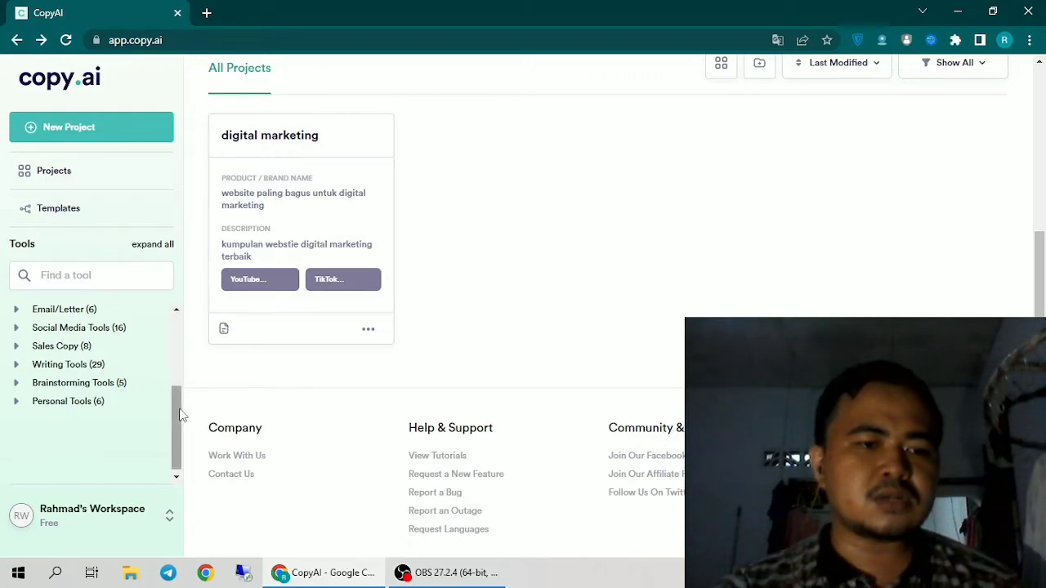
{"action": "left_click", "coordinate": [16, 329]}
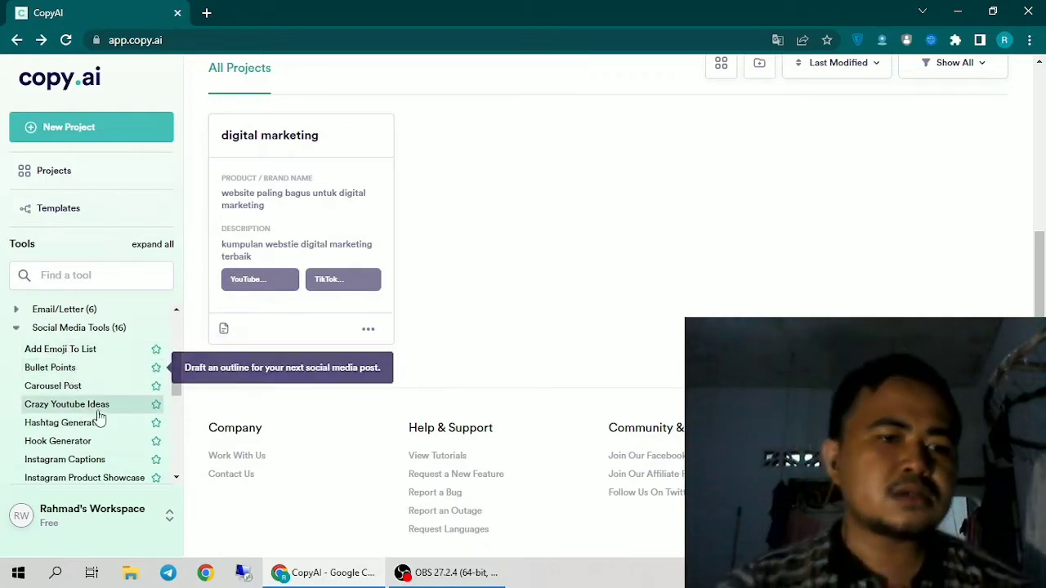
{"action": "scroll", "coordinate": [96, 417], "scroll_direction": "down", "scroll_amount": 1}
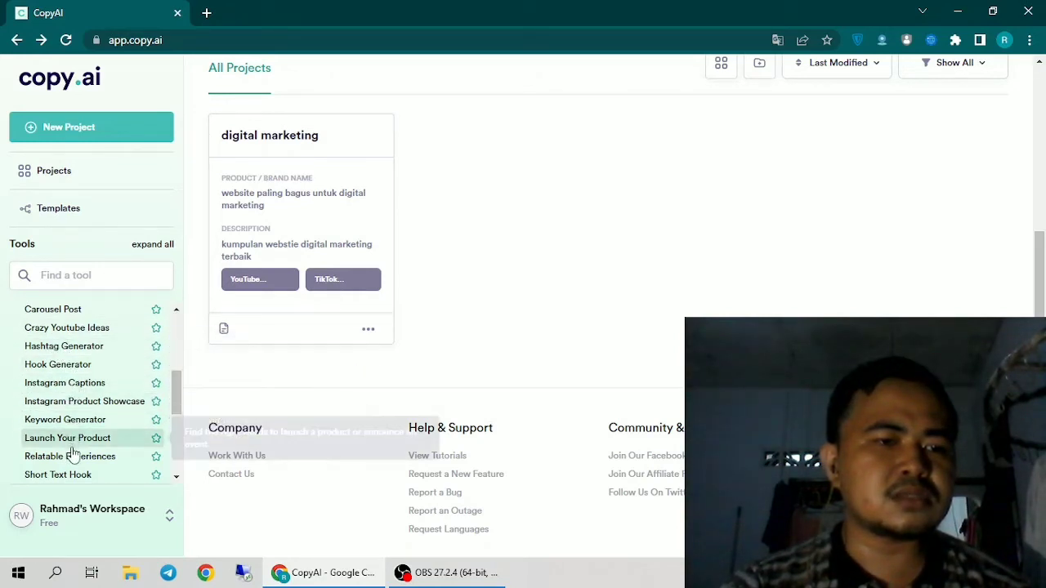
{"action": "scroll", "coordinate": [79, 452], "scroll_direction": "down", "scroll_amount": 1}
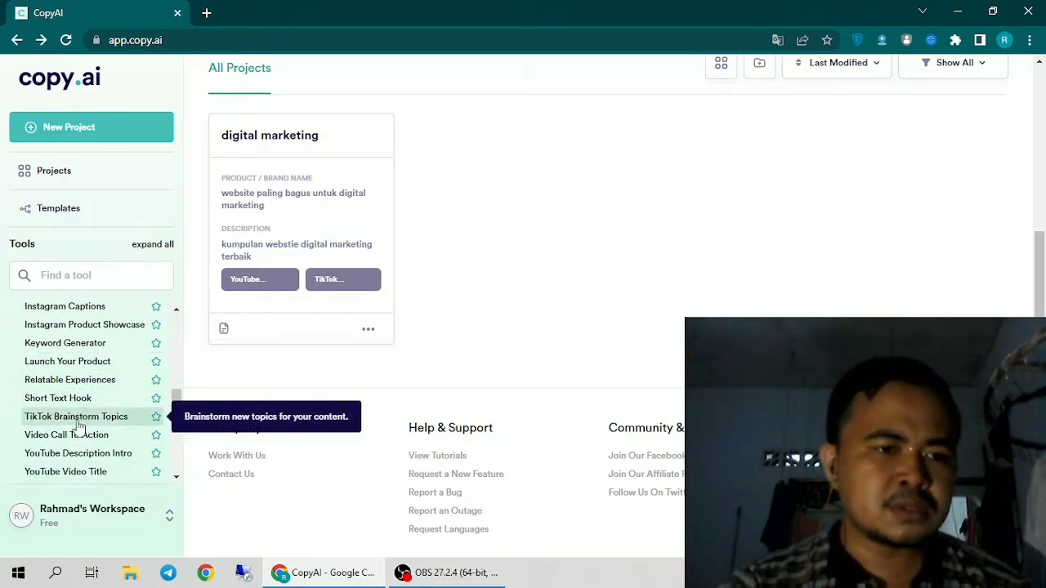
{"action": "scroll", "coordinate": [79, 425], "scroll_direction": "down", "scroll_amount": 2}
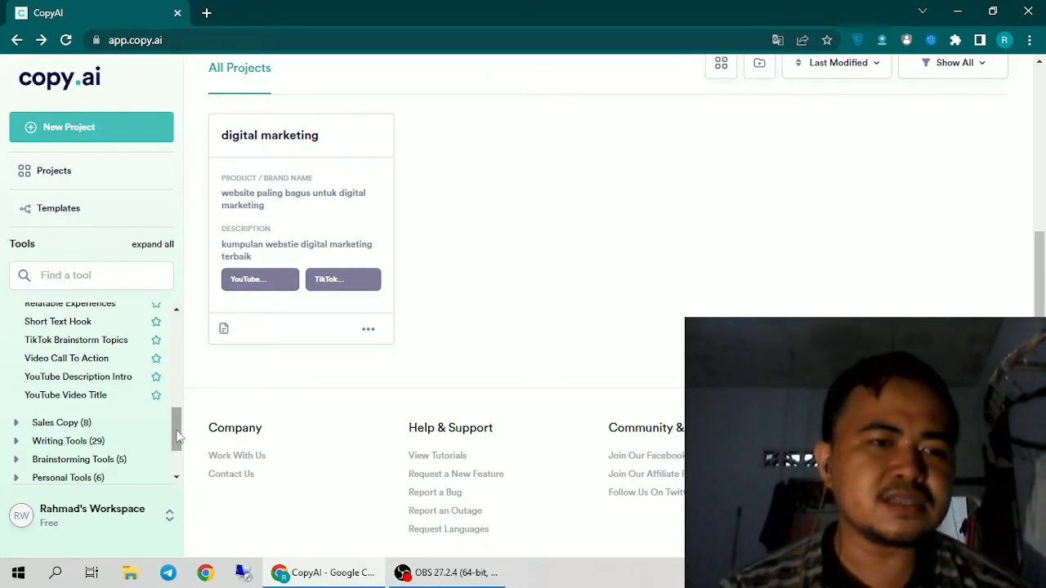
{"action": "left_click_drag", "start_coordinate": [177, 437], "coordinate": [177, 394]}
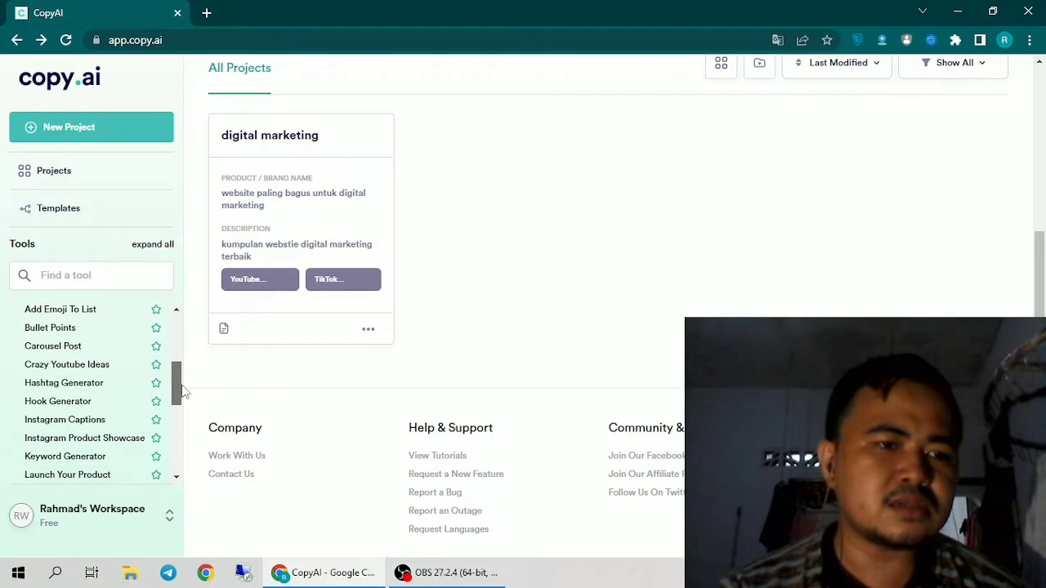
- Open the Instagram Captions tool inside the existing digital marketing project
{"action": "left_click", "coordinate": [85, 421]}
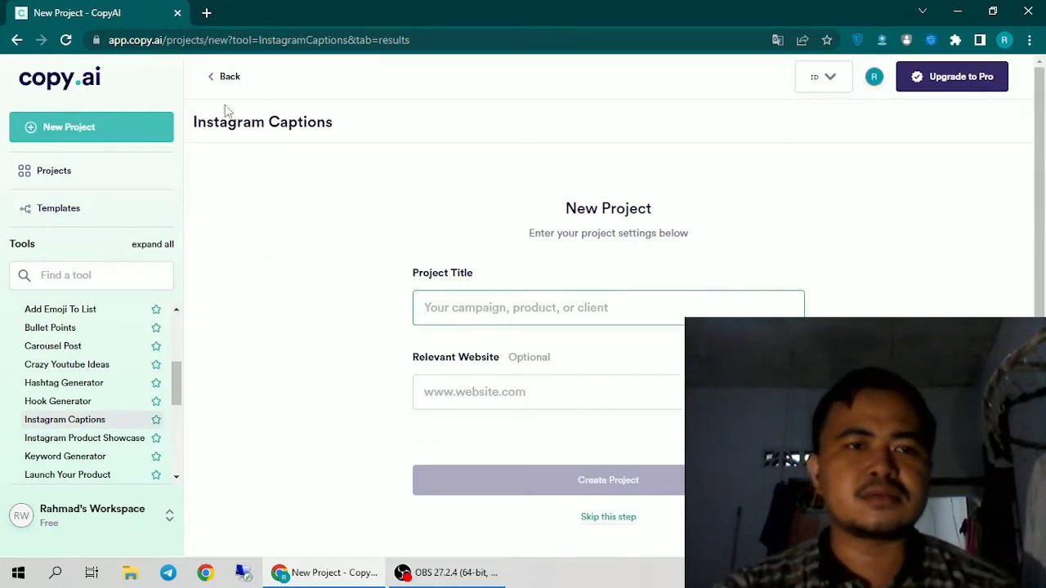
{"action": "left_click", "coordinate": [223, 79]}
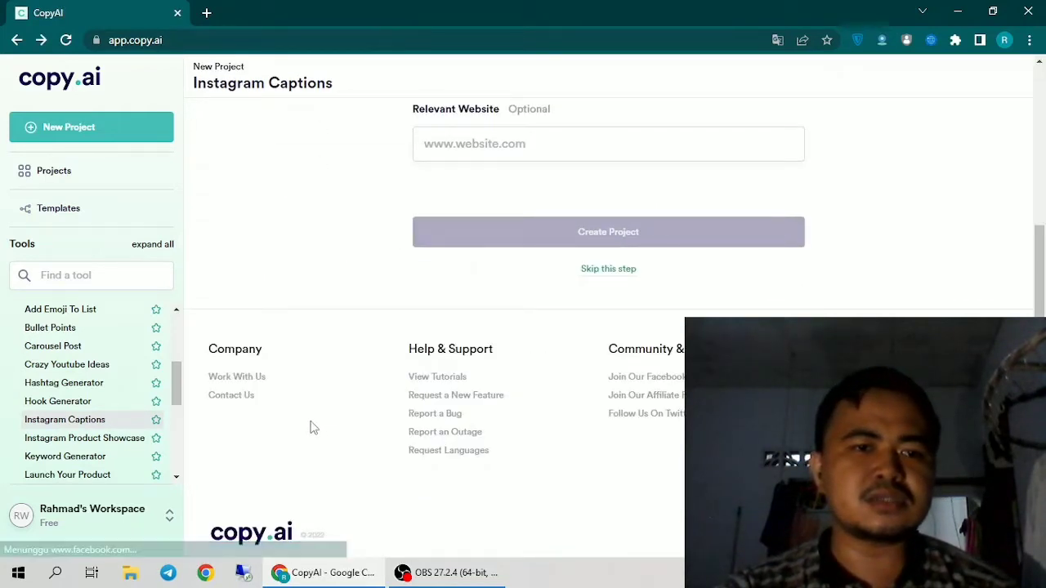
{"action": "scroll", "coordinate": [302, 271], "scroll_direction": "down", "scroll_amount": 2}
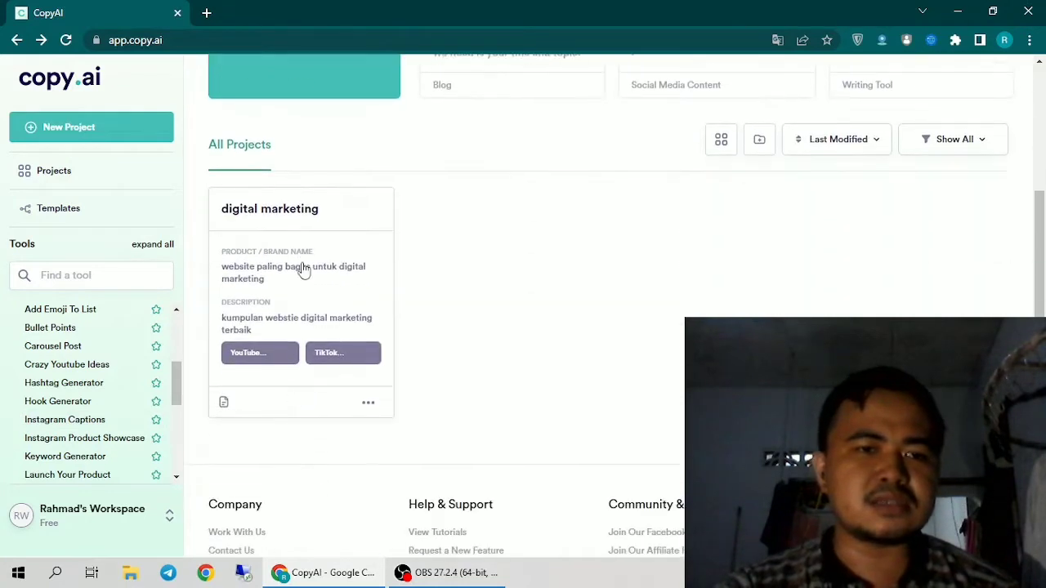
{"action": "left_click", "coordinate": [260, 353]}
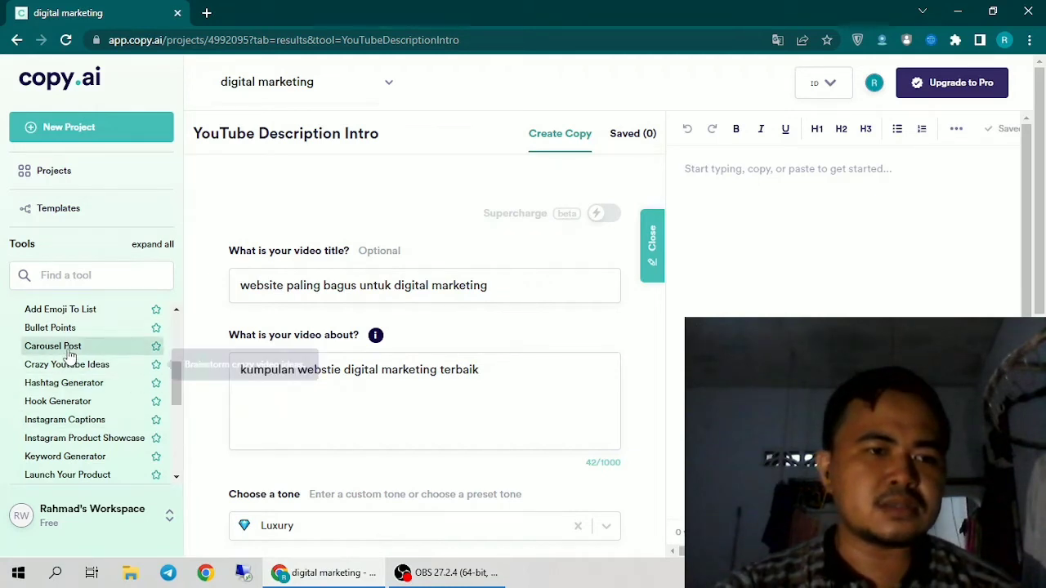
{"action": "scroll", "coordinate": [71, 364], "scroll_direction": "up", "scroll_amount": 1}
{"action": "scroll", "coordinate": [67, 421], "scroll_direction": "down", "scroll_amount": 1}
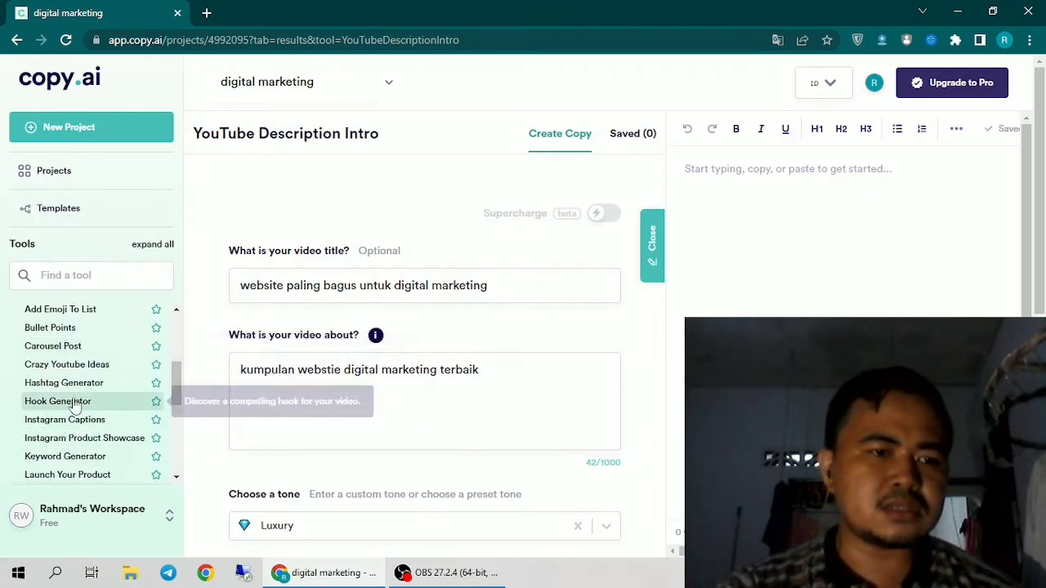
{"action": "left_click", "coordinate": [73, 422]}
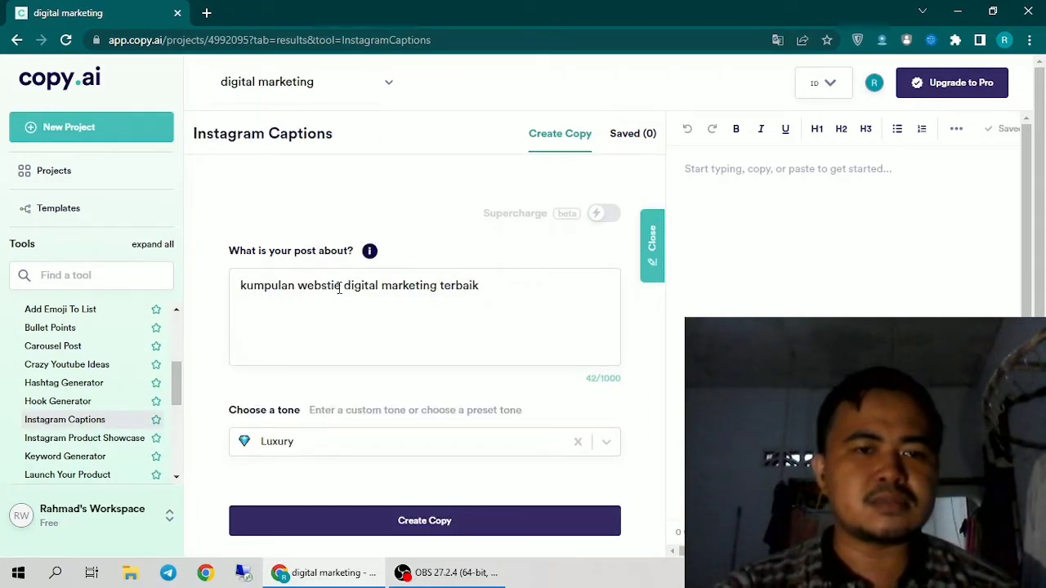
- Correct the misspelled word so the post topic reads "kumpulan website digital marketing terbaik", and set the tone to Professional
{"action": "left_click_drag", "start_coordinate": [341, 286], "coordinate": [326, 286]}
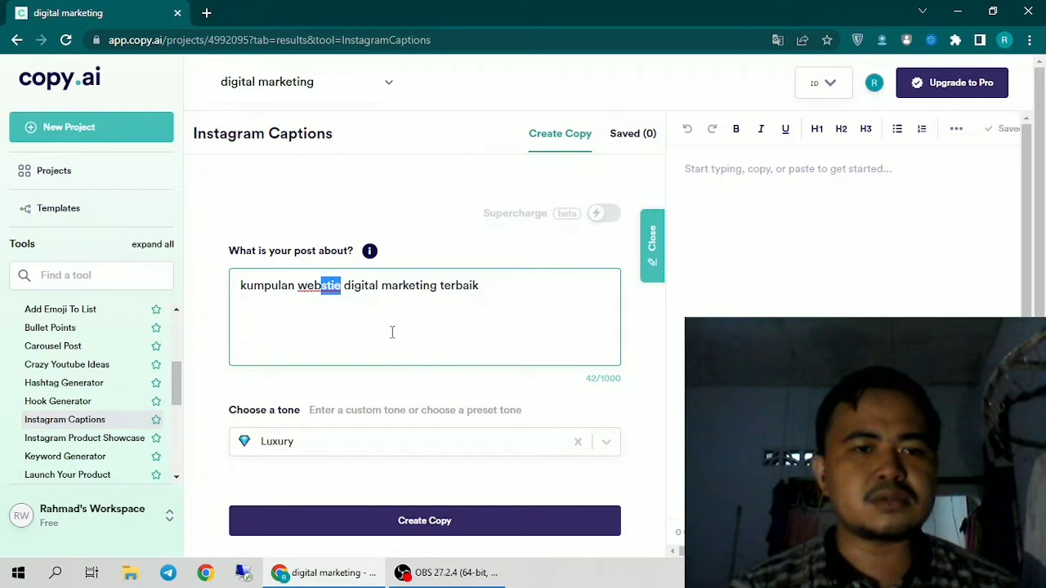
{"action": "type", "text": "site"}
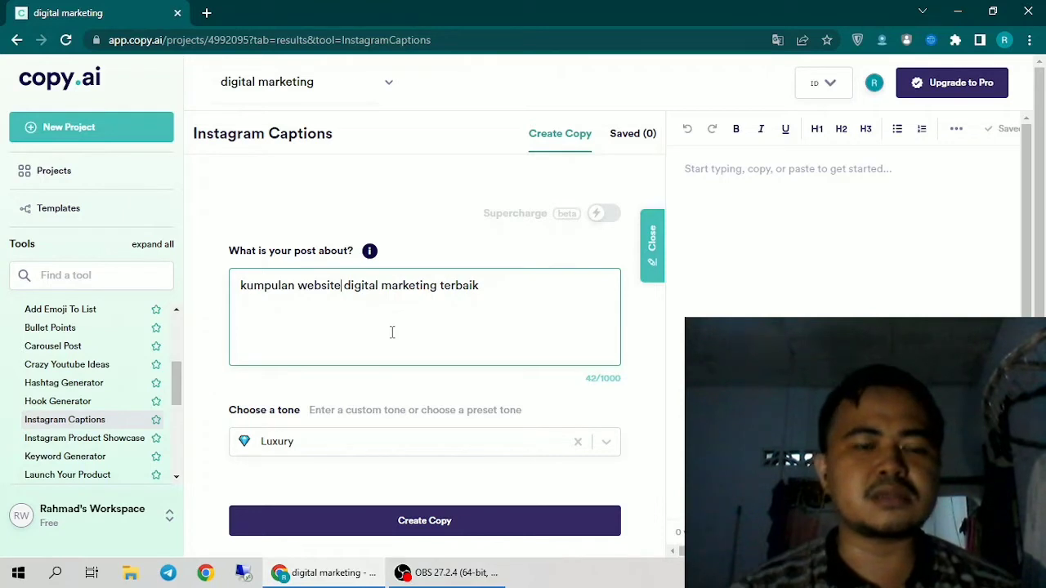
{"action": "scroll", "coordinate": [384, 327], "scroll_direction": "down", "scroll_amount": 1}
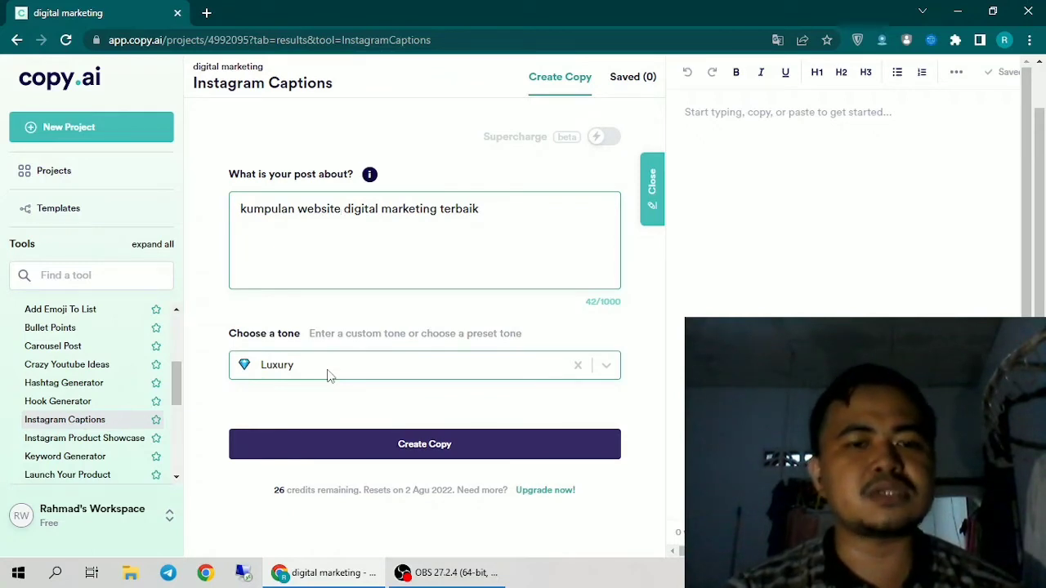
{"action": "left_click", "coordinate": [328, 373]}
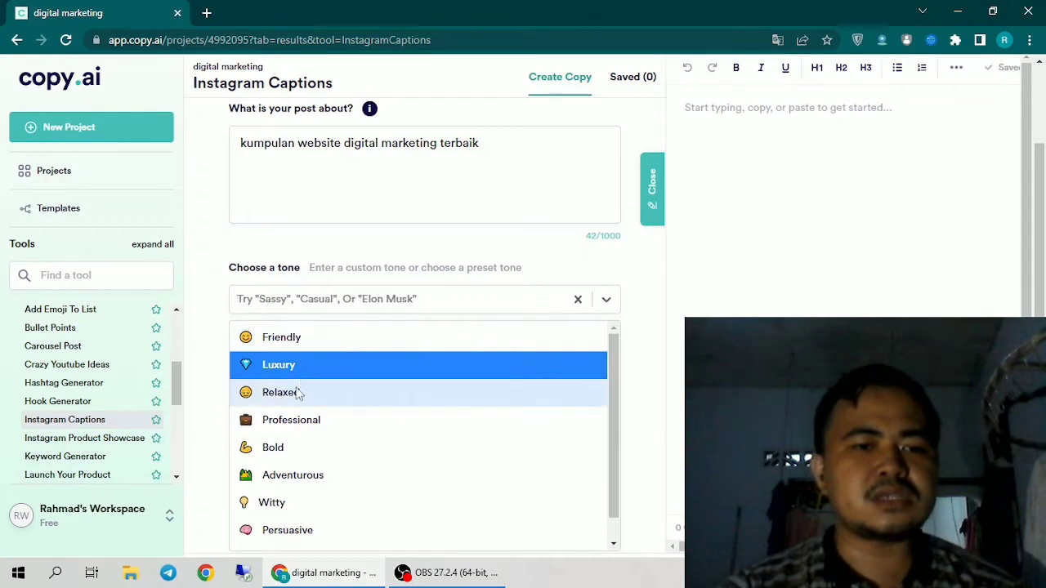
{"action": "scroll", "coordinate": [321, 496], "scroll_direction": "down", "scroll_amount": 1}
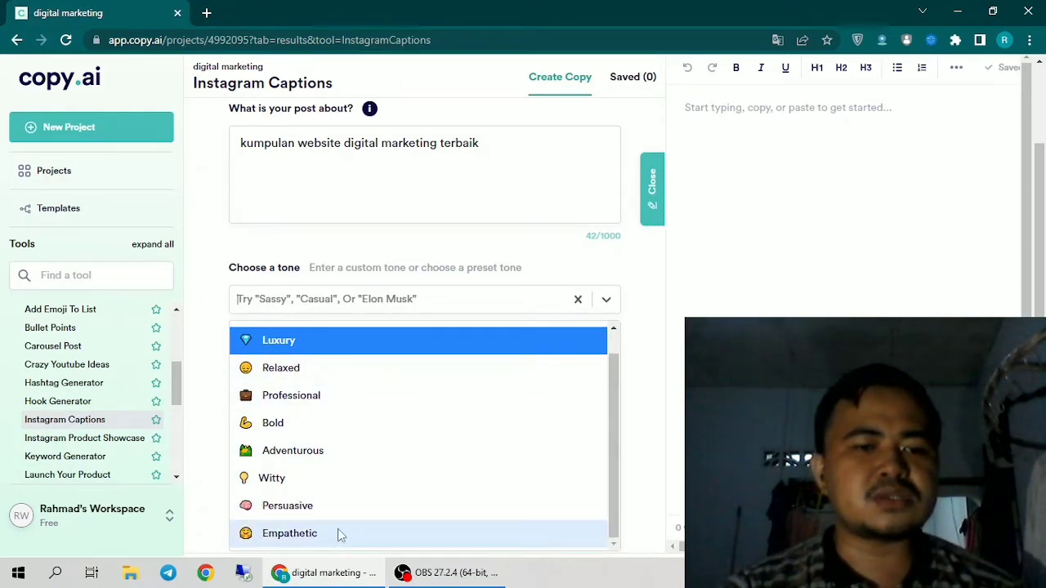
{"action": "left_click", "coordinate": [328, 401]}
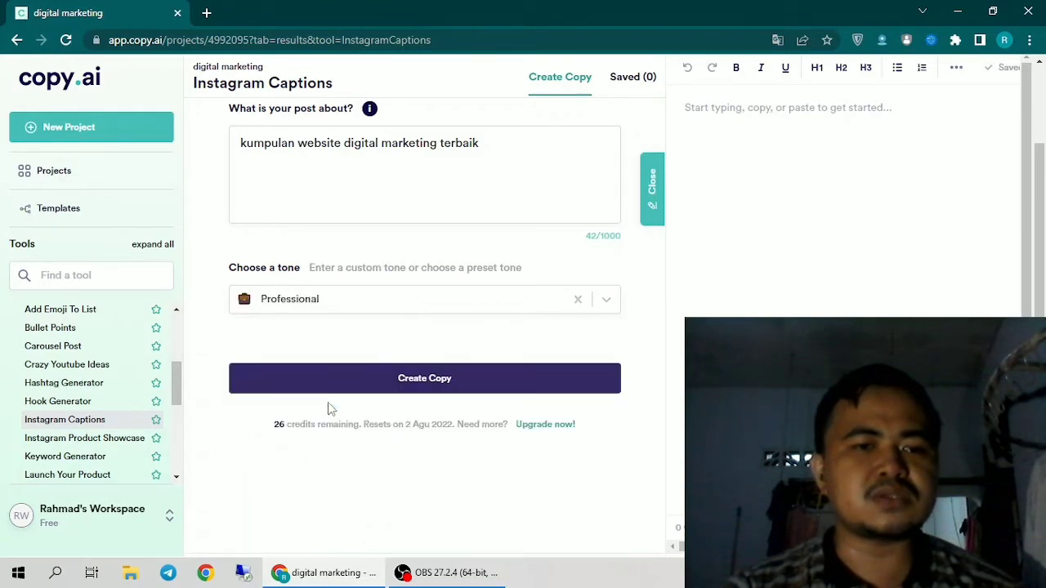
- Generate the Instagram captions and dismiss the Pro upgrade offer
{"action": "left_click", "coordinate": [403, 395]}
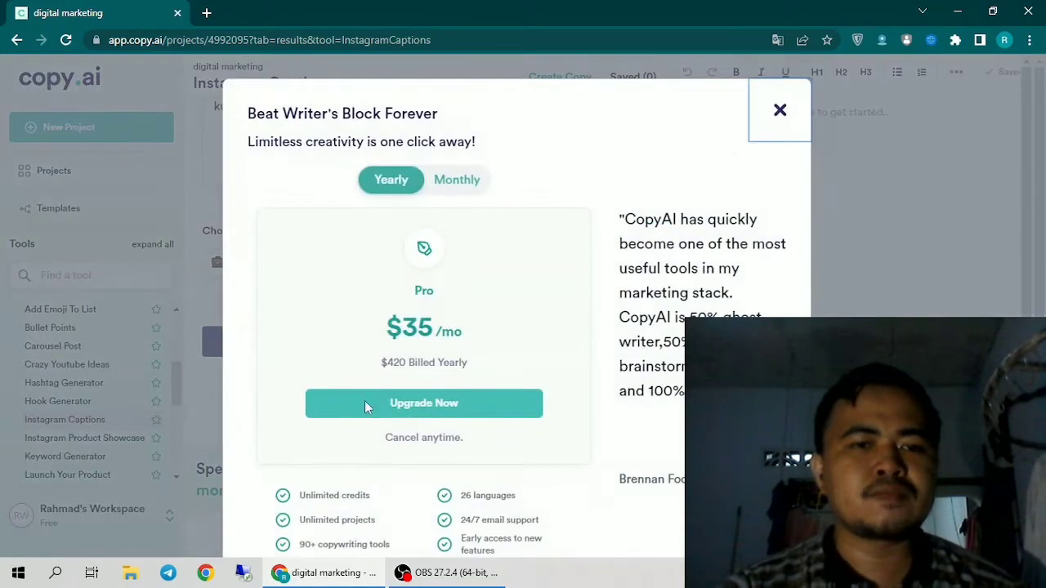
{"action": "left_click", "coordinate": [778, 112]}
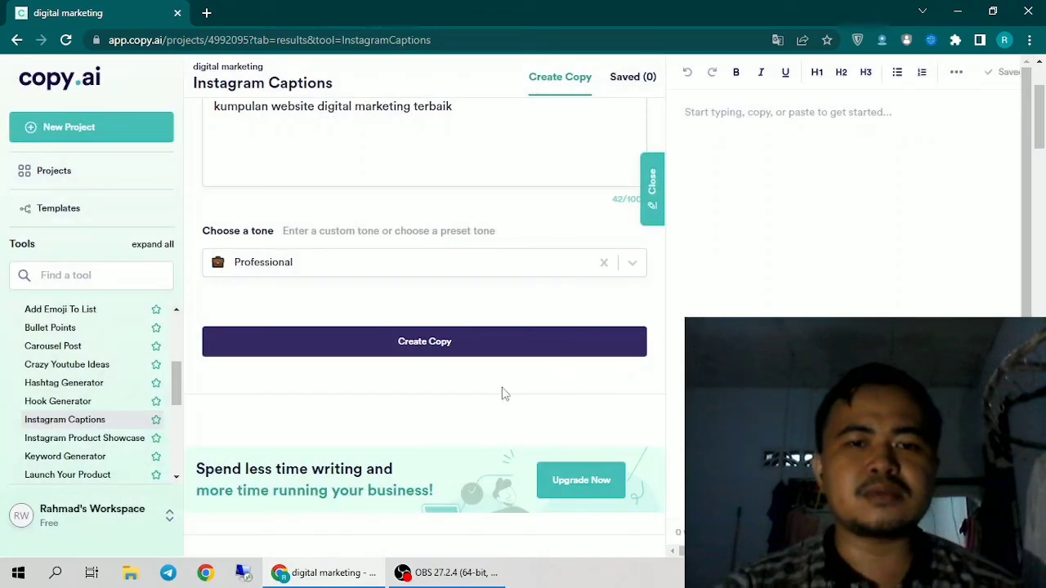
- Examine the generated Indonesian Instagram captions one after another
{"action": "scroll", "coordinate": [210, 406], "scroll_direction": "down", "scroll_amount": 3}
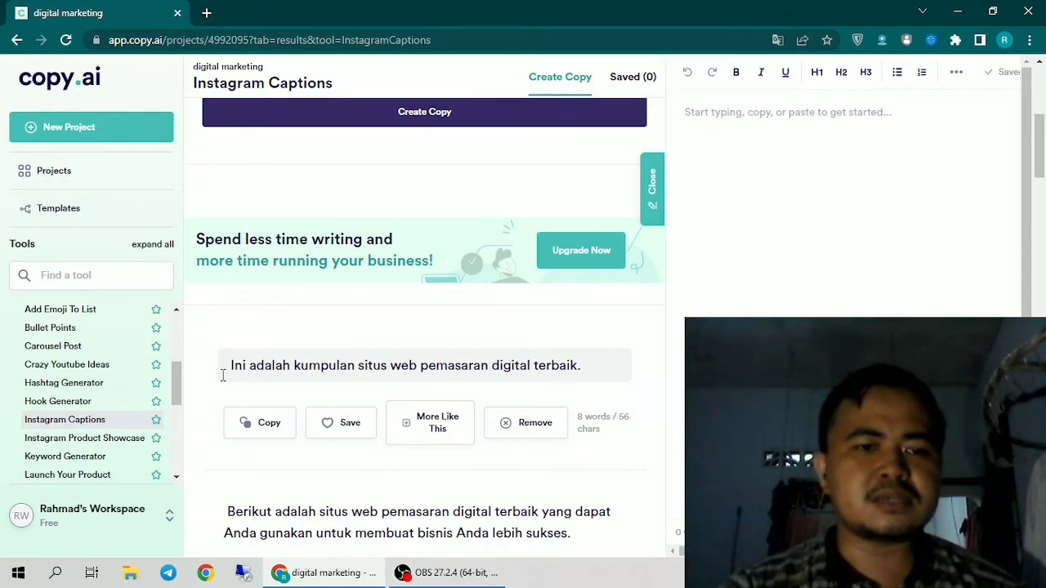
{"action": "scroll", "coordinate": [248, 346], "scroll_direction": "up", "scroll_amount": 2}
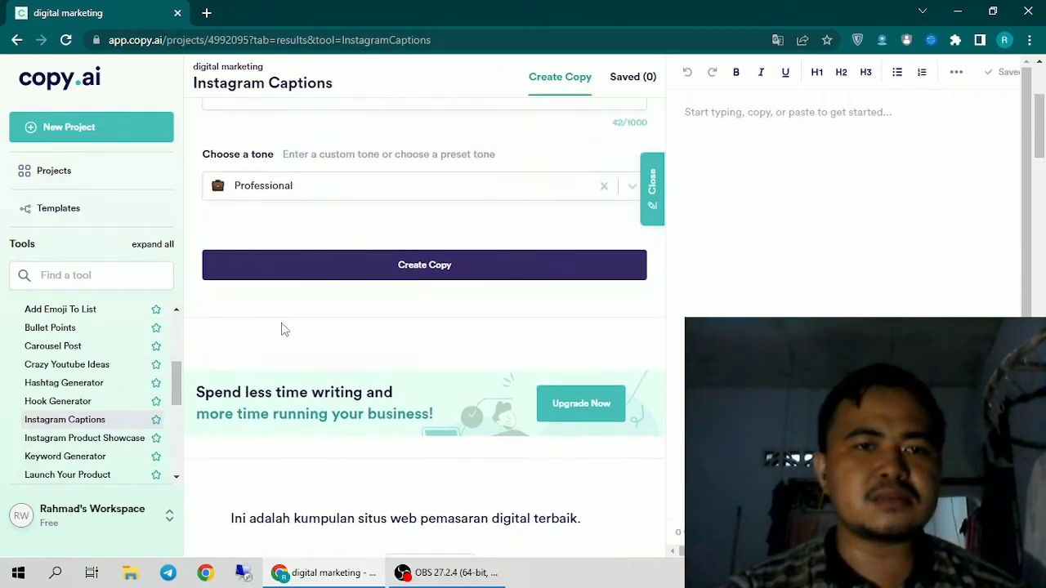
{"action": "scroll", "coordinate": [202, 376], "scroll_direction": "down", "scroll_amount": 4}
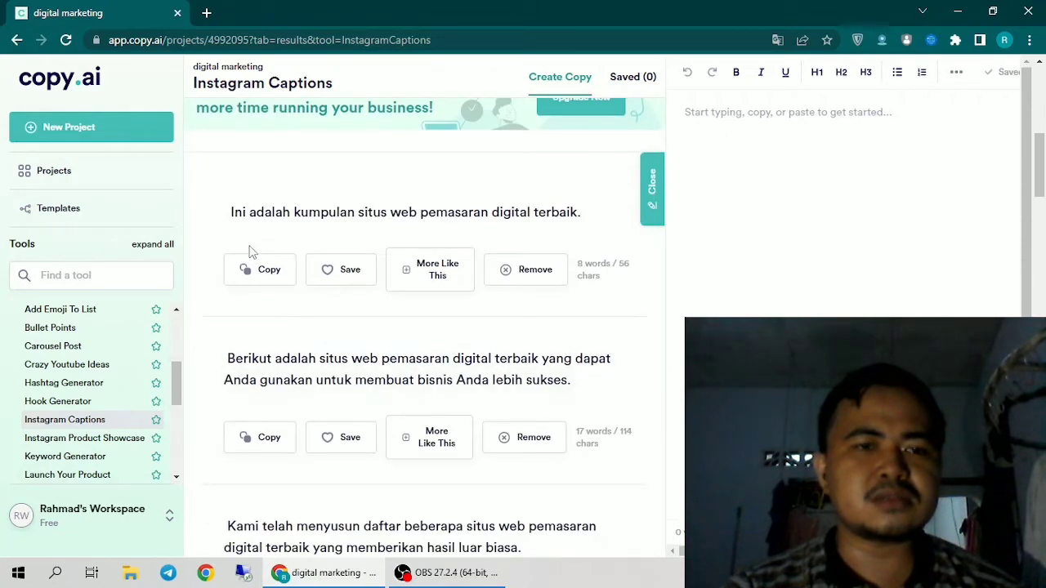
{"action": "scroll", "coordinate": [276, 350], "scroll_direction": "up", "scroll_amount": 6}
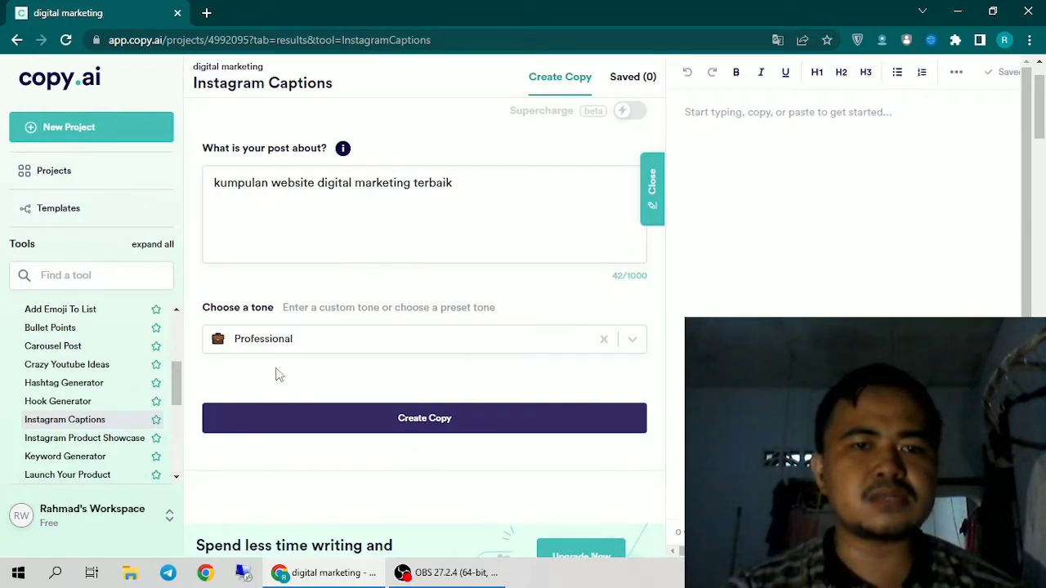
{"action": "scroll", "coordinate": [275, 373], "scroll_direction": "down", "scroll_amount": 5}
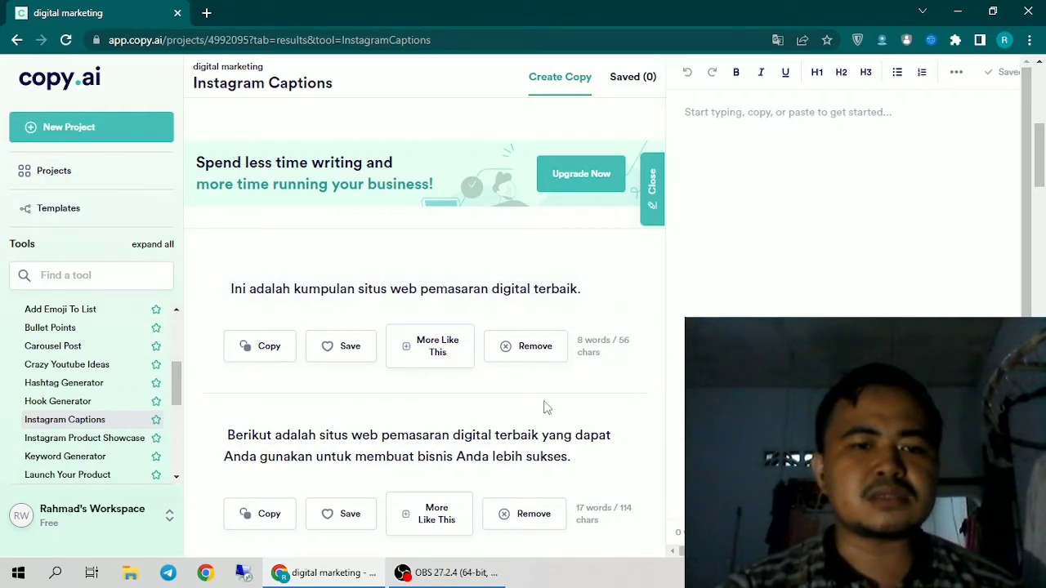
{"action": "scroll", "coordinate": [243, 366], "scroll_direction": "down", "scroll_amount": 1}
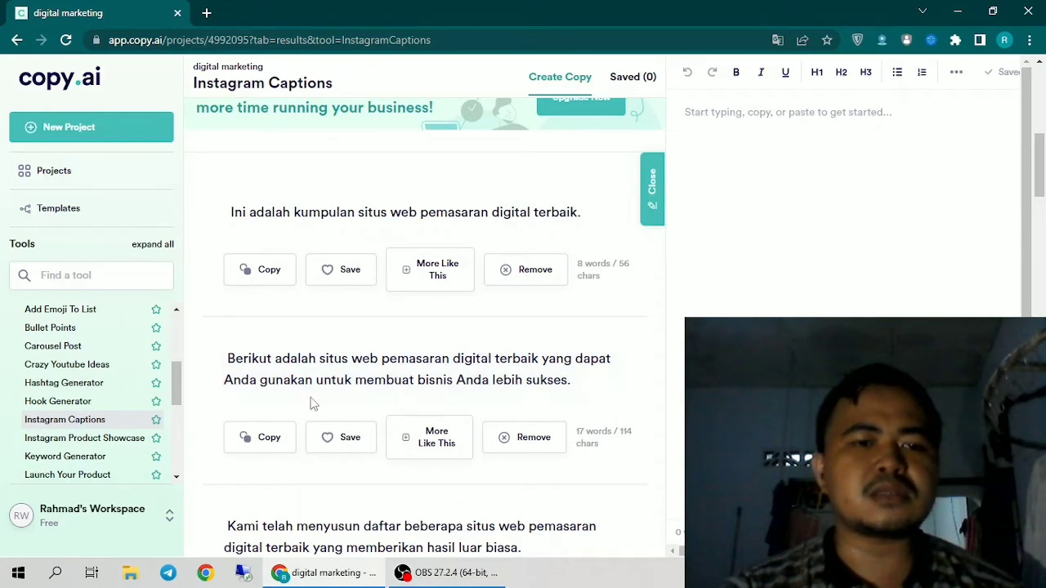
{"action": "scroll", "coordinate": [245, 390], "scroll_direction": "down", "scroll_amount": 2}
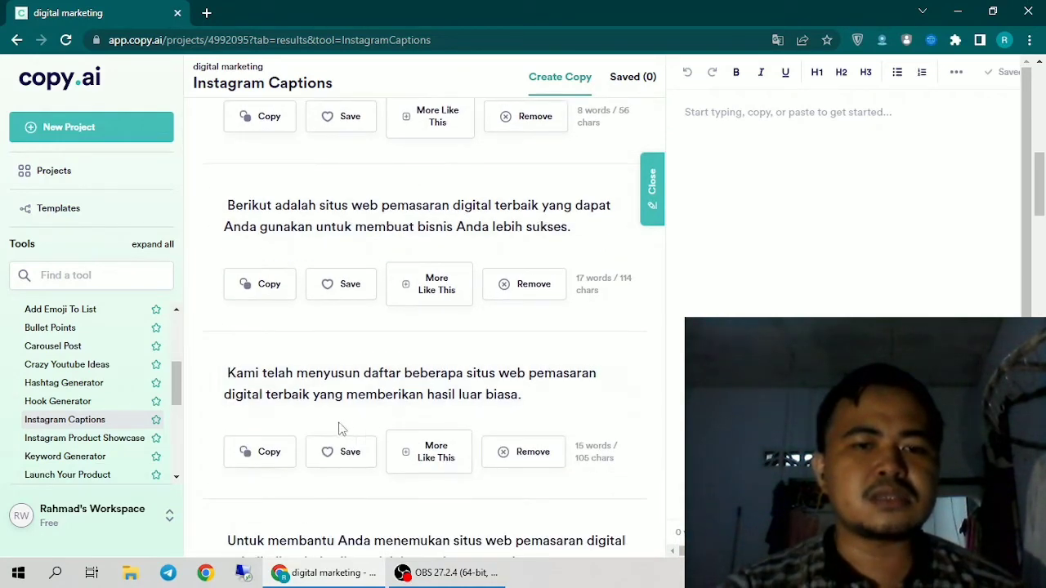
{"action": "scroll", "coordinate": [288, 389], "scroll_direction": "down", "scroll_amount": 3}
{"action": "scroll", "coordinate": [340, 359], "scroll_direction": "down", "scroll_amount": 3}
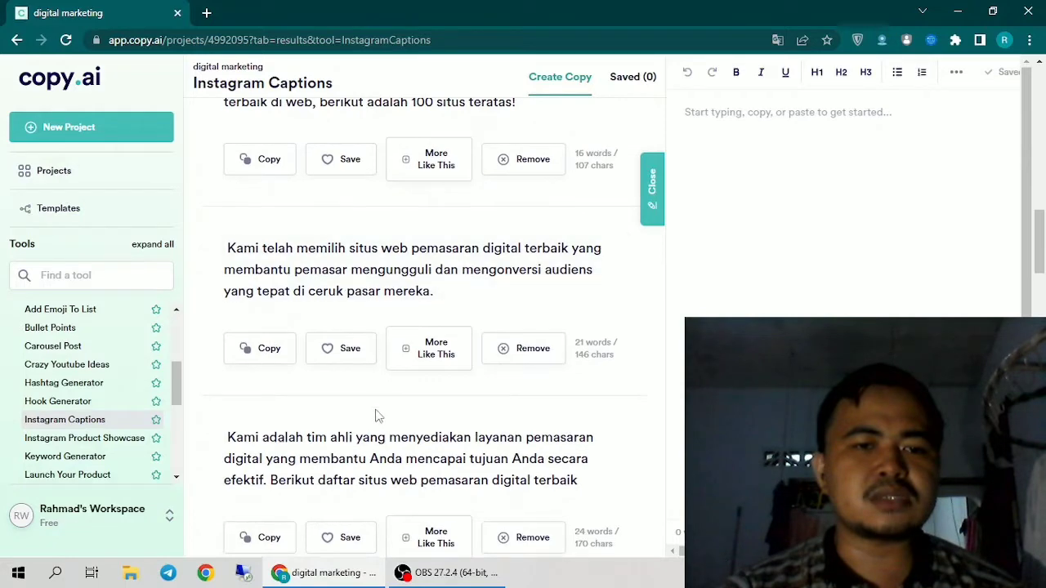
{"action": "scroll", "coordinate": [350, 245], "scroll_direction": "down", "scroll_amount": 2}
{"action": "scroll", "coordinate": [385, 368], "scroll_direction": "down", "scroll_amount": 1}
{"action": "scroll", "coordinate": [384, 368], "scroll_direction": "down", "scroll_amount": 1}
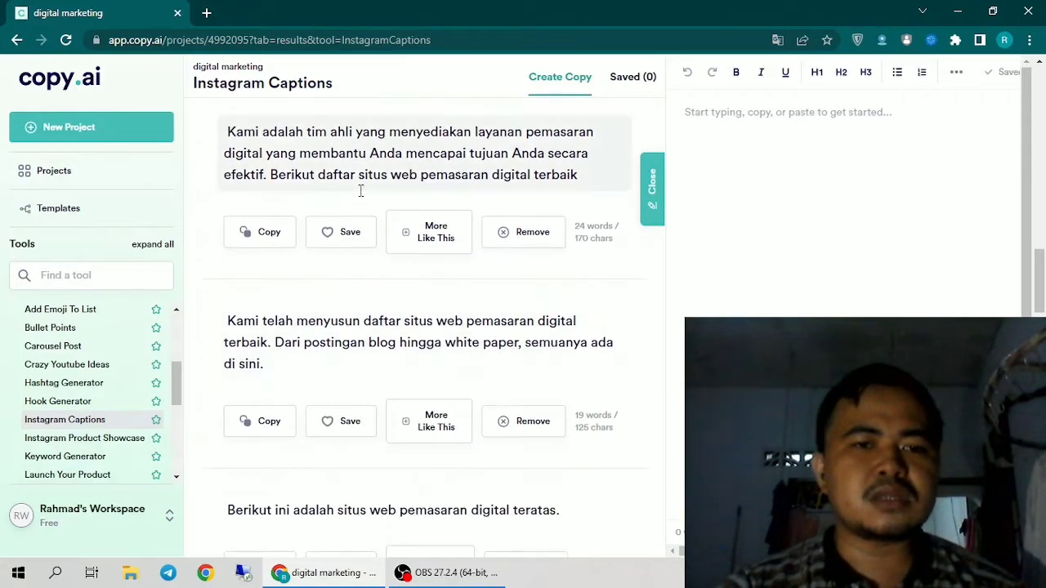
{"action": "scroll", "coordinate": [351, 360], "scroll_direction": "down", "scroll_amount": 3}
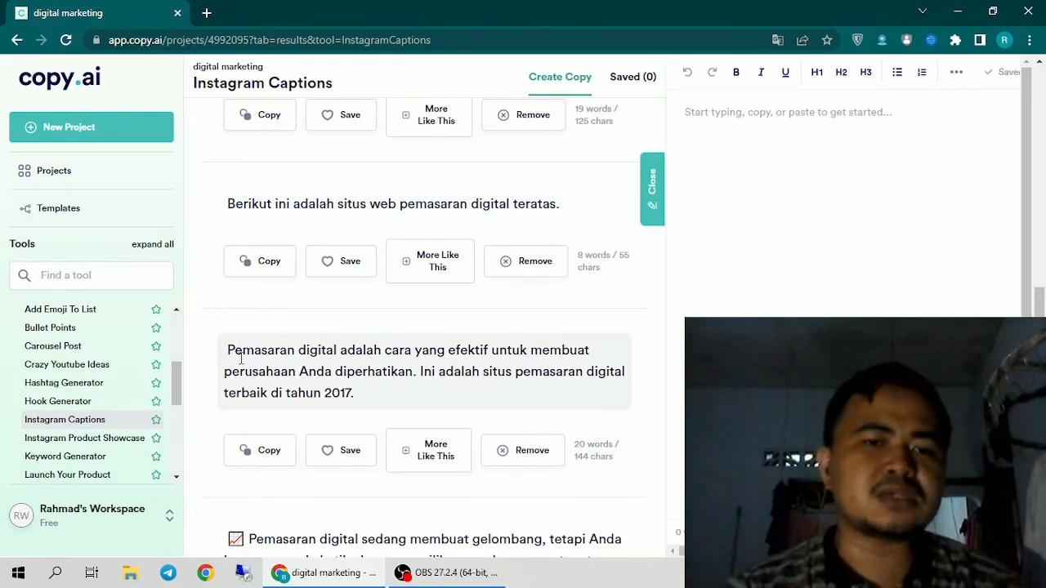
{"action": "scroll", "coordinate": [241, 358], "scroll_direction": "down", "scroll_amount": 3}
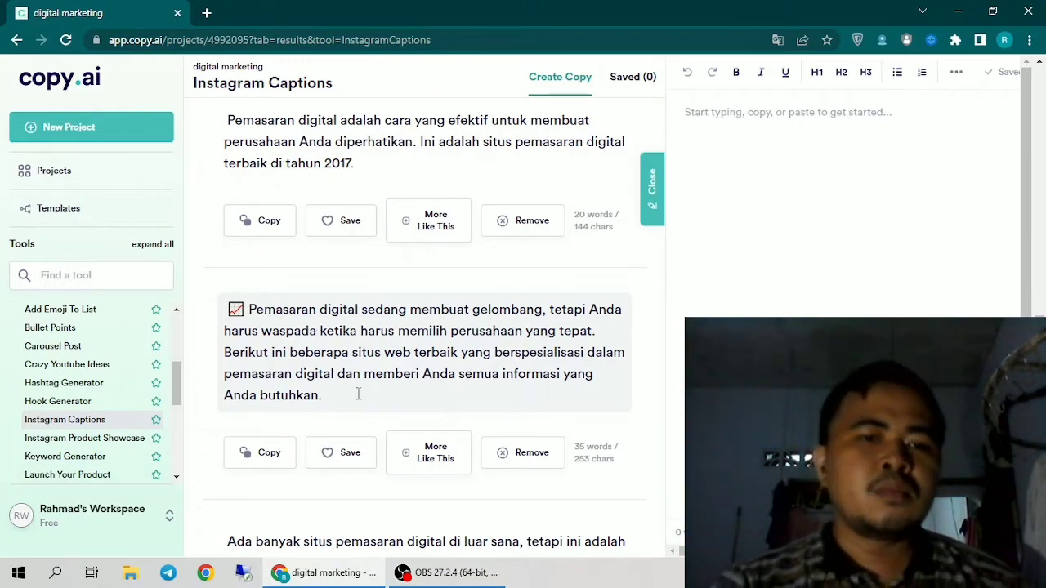
{"action": "scroll", "coordinate": [358, 394], "scroll_direction": "down", "scroll_amount": 2}
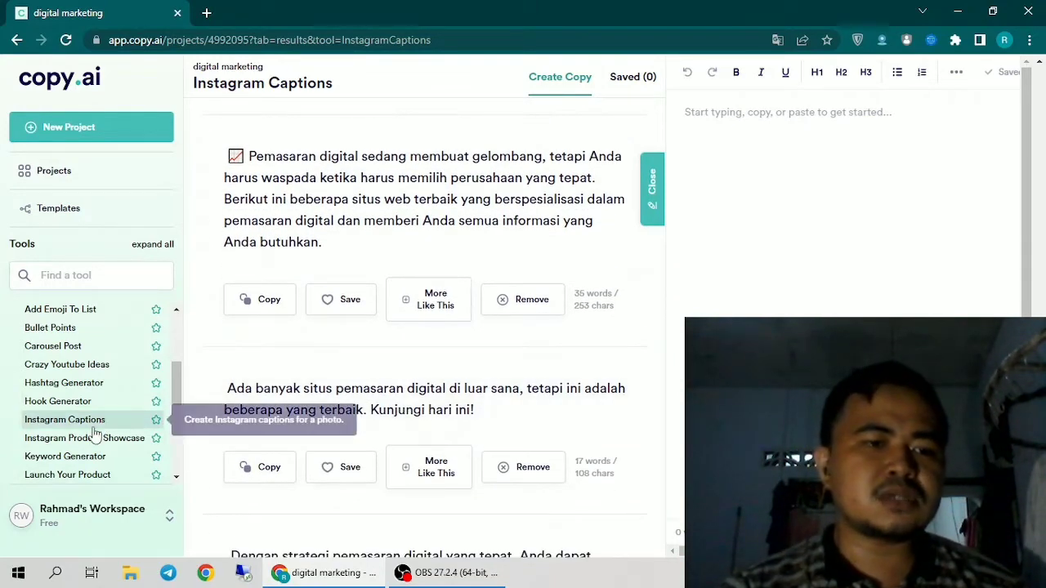
- Open the Keyword Generator tool and generate keywords for the topic "kumpulan website digital marketing terbaik"
{"action": "scroll", "coordinate": [94, 437], "scroll_direction": "down", "scroll_amount": 1}
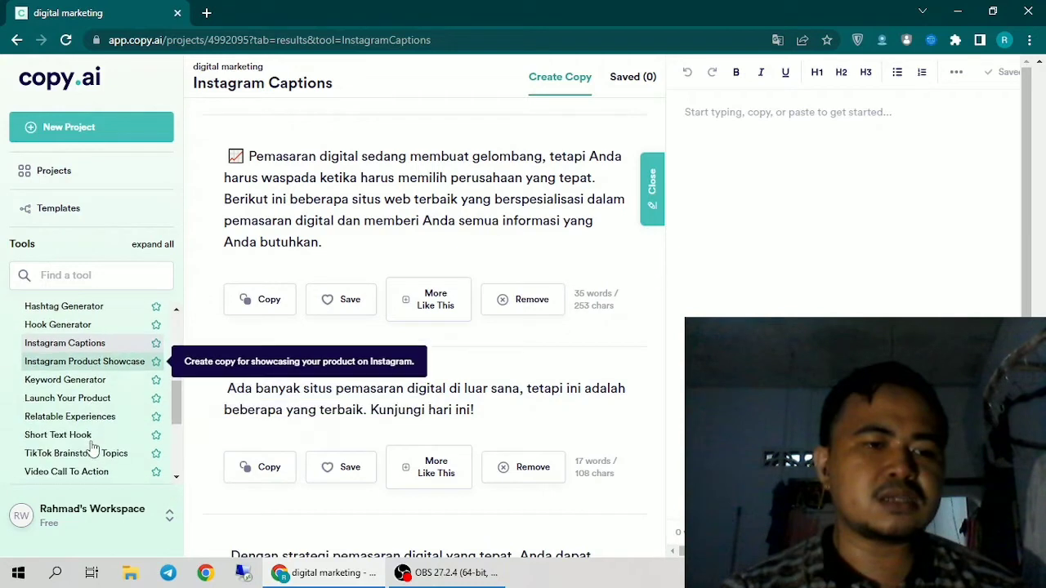
{"action": "left_click", "coordinate": [91, 386]}
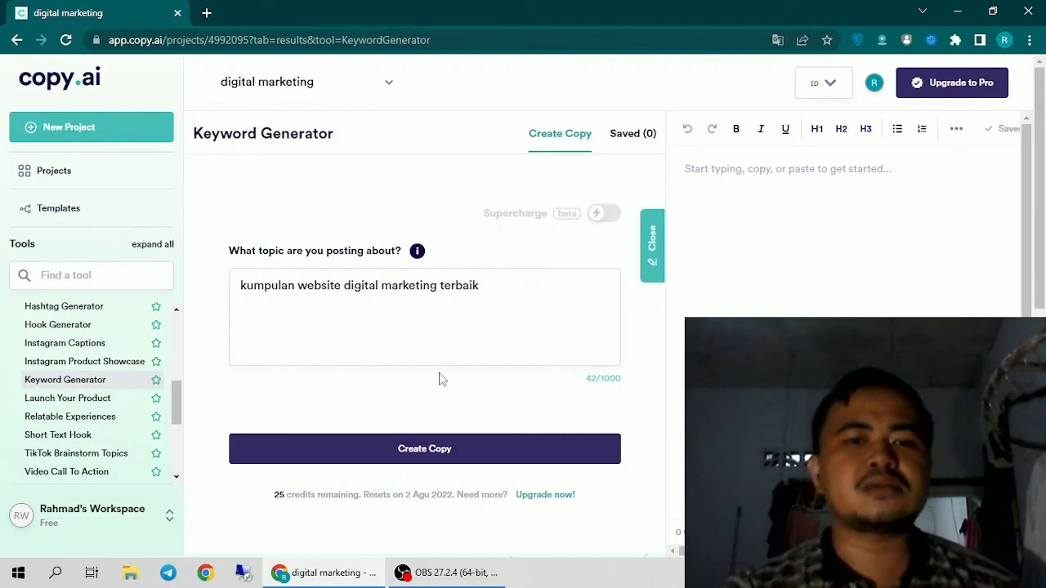
{"action": "scroll", "coordinate": [348, 425], "scroll_direction": "down", "scroll_amount": 2}
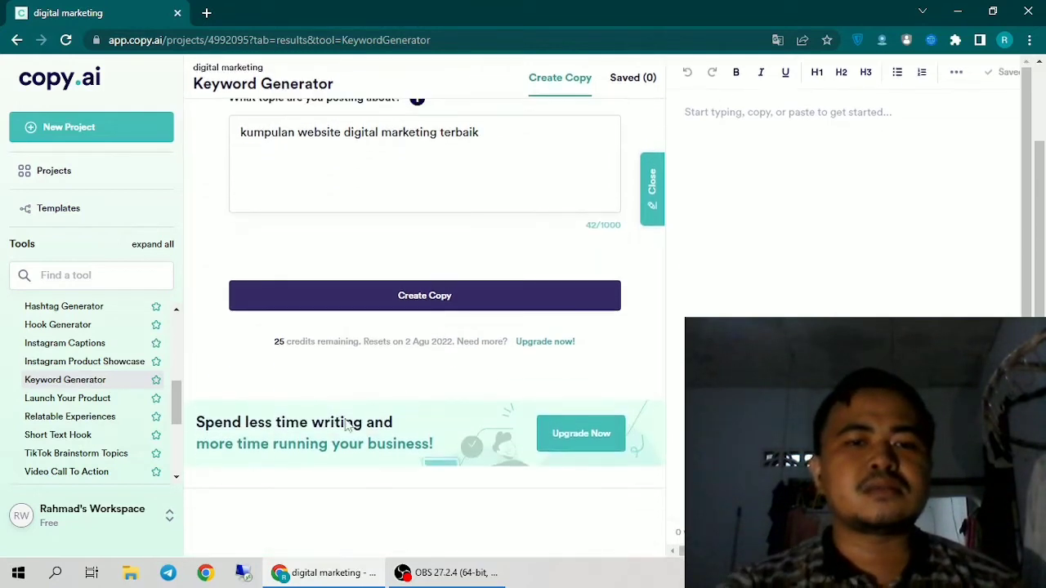
{"action": "left_click", "coordinate": [406, 304]}
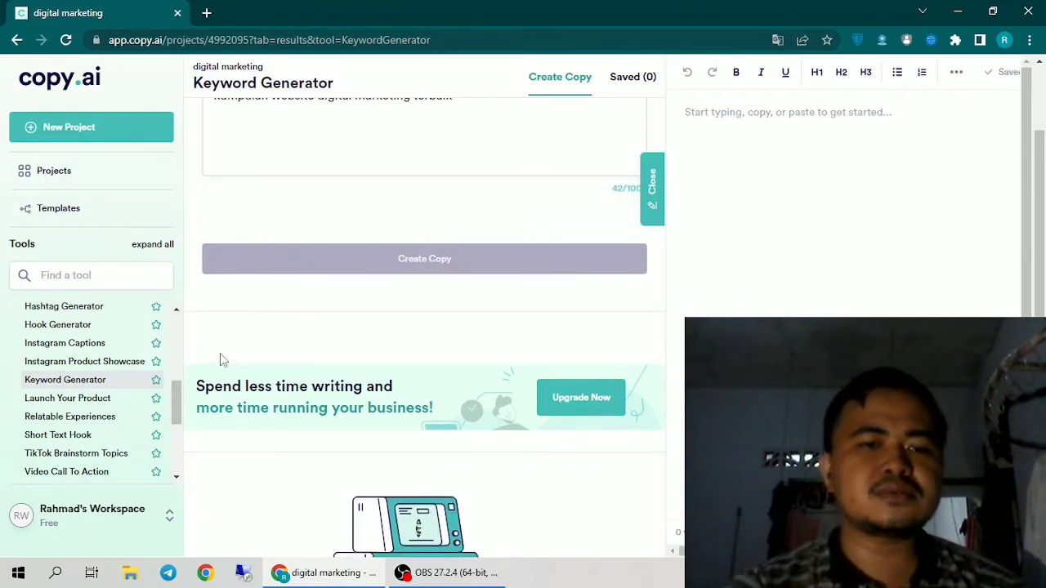
- Examine the generated keyword sets for the digital marketing topic
{"action": "scroll", "coordinate": [220, 353], "scroll_direction": "down", "scroll_amount": 2}
{"action": "scroll", "coordinate": [220, 353], "scroll_direction": "down", "scroll_amount": 1}
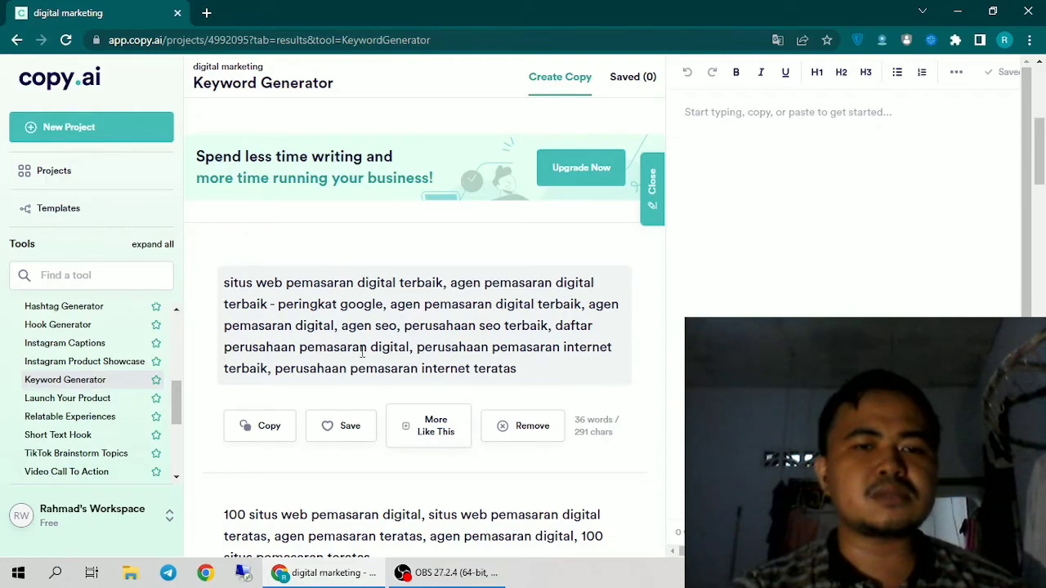
{"action": "scroll", "coordinate": [372, 366], "scroll_direction": "down", "scroll_amount": 3}
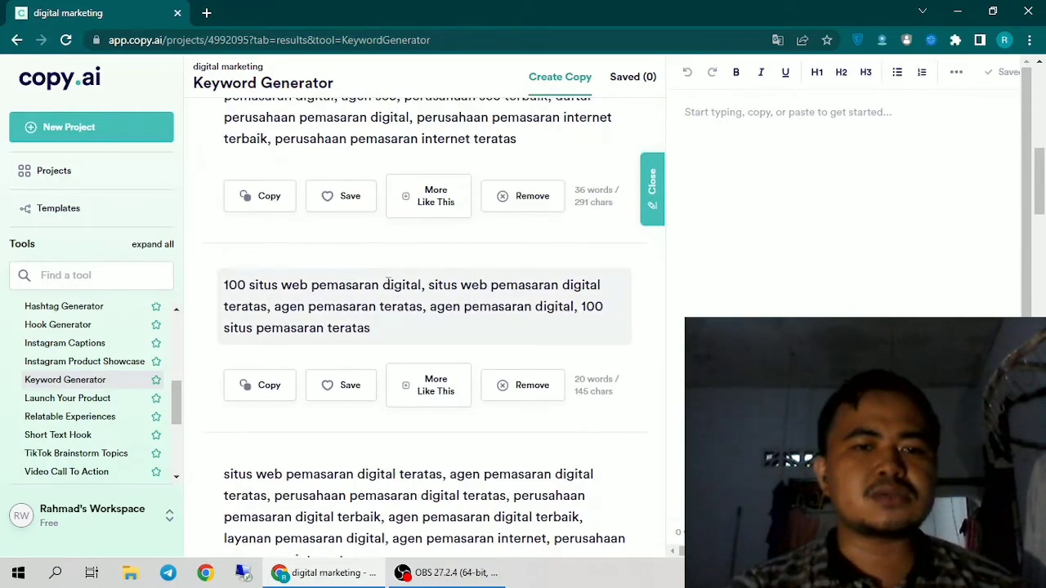
{"action": "scroll", "coordinate": [306, 404], "scroll_direction": "down", "scroll_amount": 4}
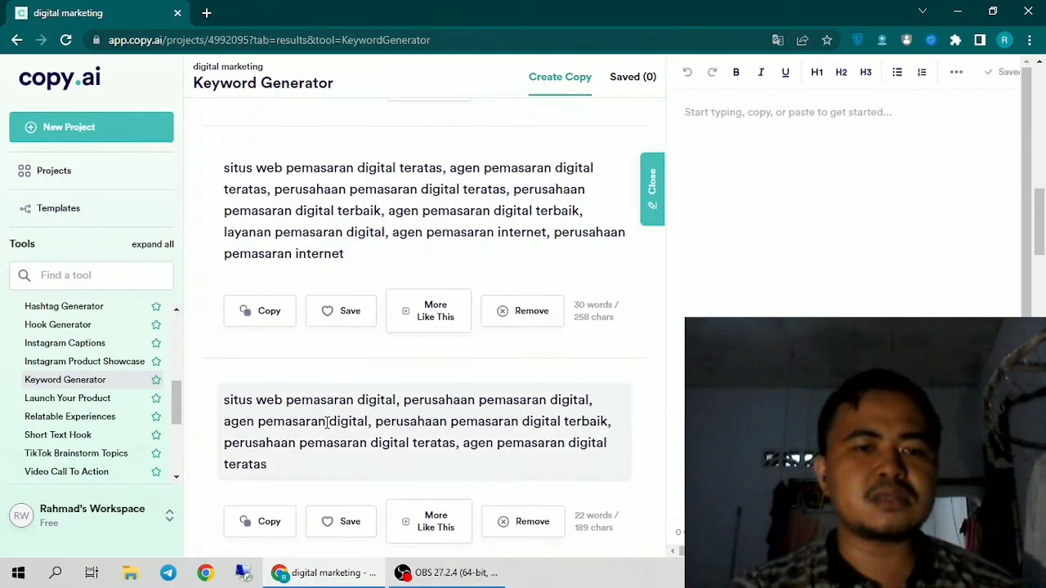
{"action": "scroll", "coordinate": [327, 423], "scroll_direction": "down", "scroll_amount": 9}
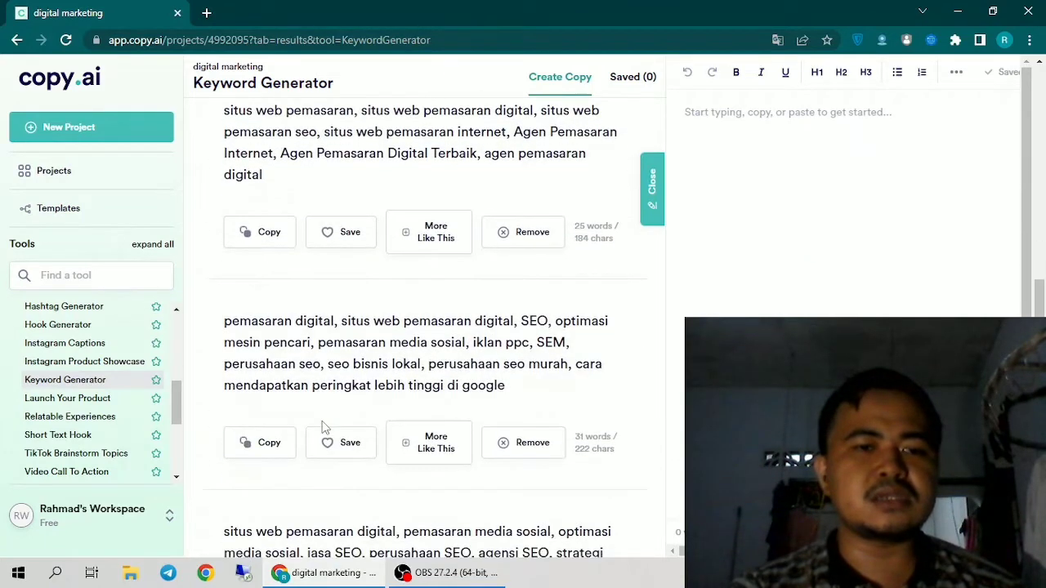
{"action": "scroll", "coordinate": [338, 367], "scroll_direction": "down", "scroll_amount": 4}
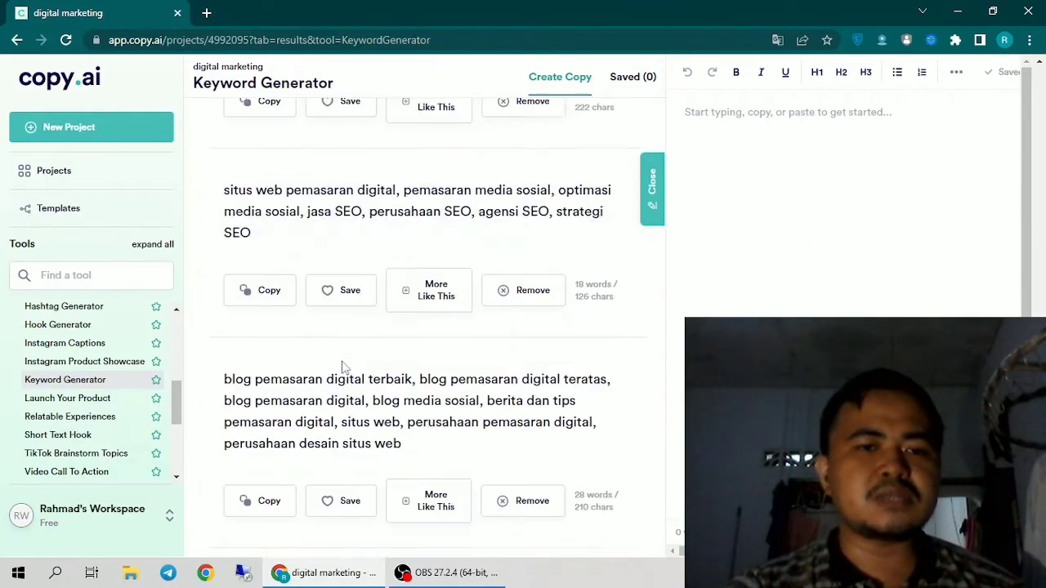
{"action": "scroll", "coordinate": [343, 368], "scroll_direction": "down", "scroll_amount": 2}
{"action": "scroll", "coordinate": [344, 378], "scroll_direction": "down", "scroll_amount": 2}
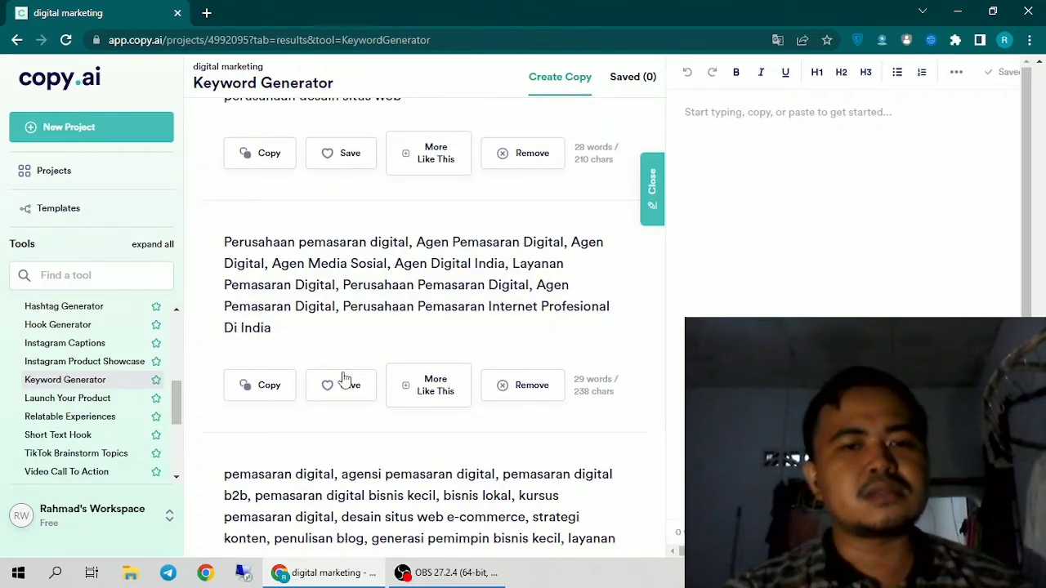
{"action": "scroll", "coordinate": [350, 422], "scroll_direction": "down", "scroll_amount": 2}
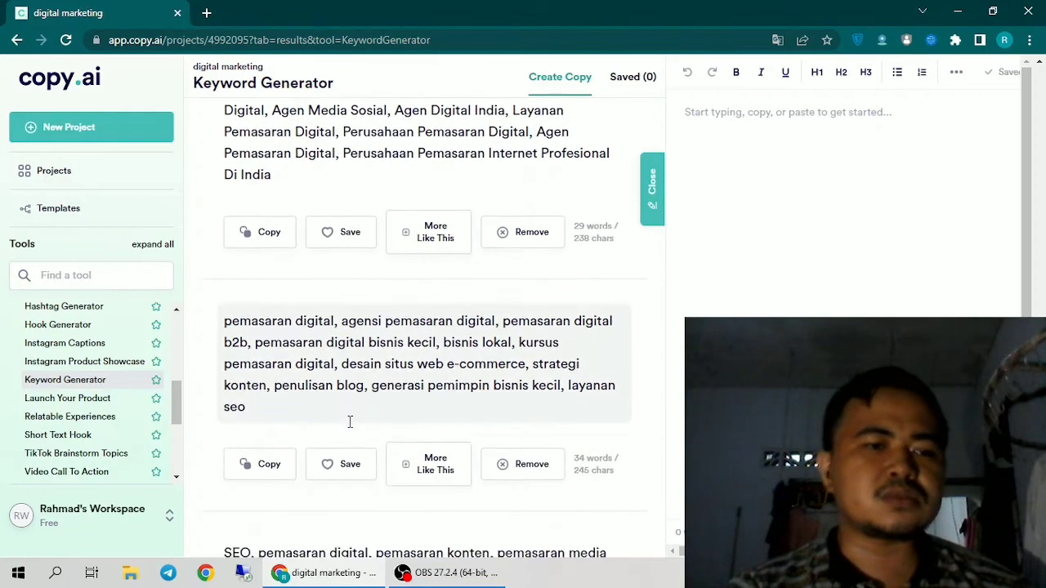
- Find the YouTube Description Intro tool among the social media tools and open it in the same project
{"action": "scroll", "coordinate": [82, 414], "scroll_direction": "down", "scroll_amount": 2}
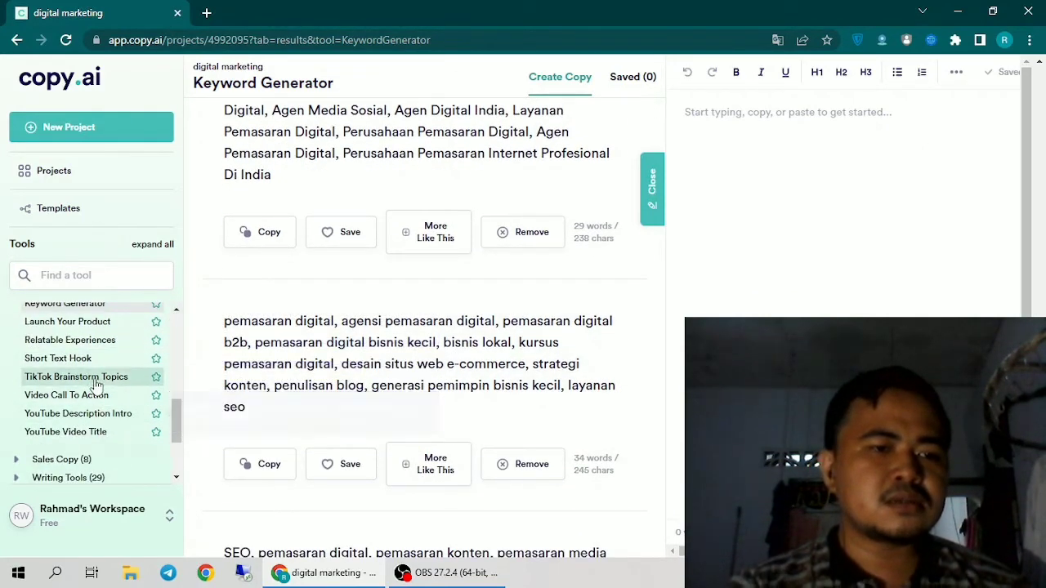
{"action": "scroll", "coordinate": [94, 397], "scroll_direction": "up", "scroll_amount": 2}
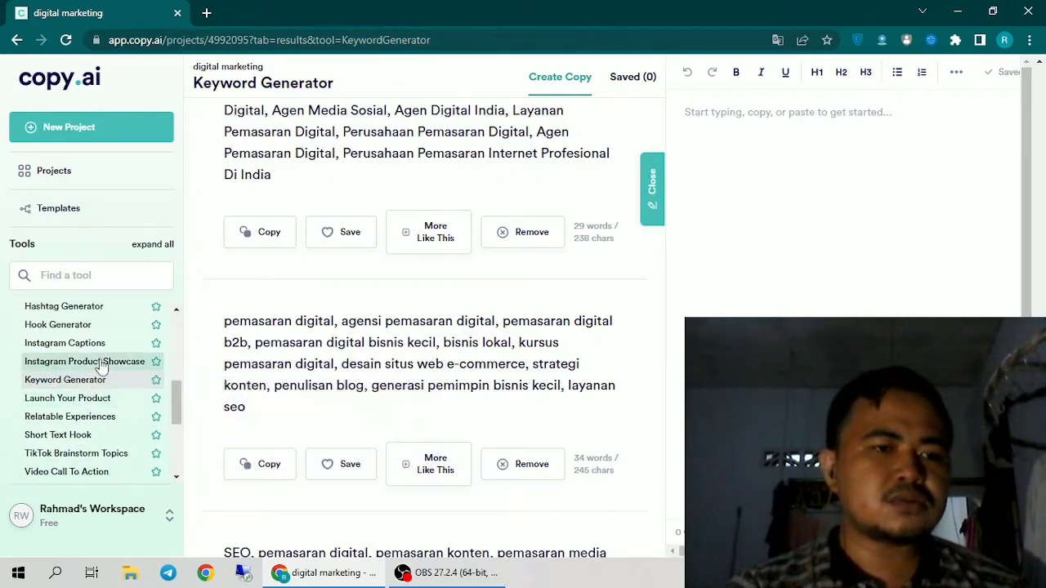
{"action": "scroll", "coordinate": [37, 433], "scroll_direction": "down", "scroll_amount": 2}
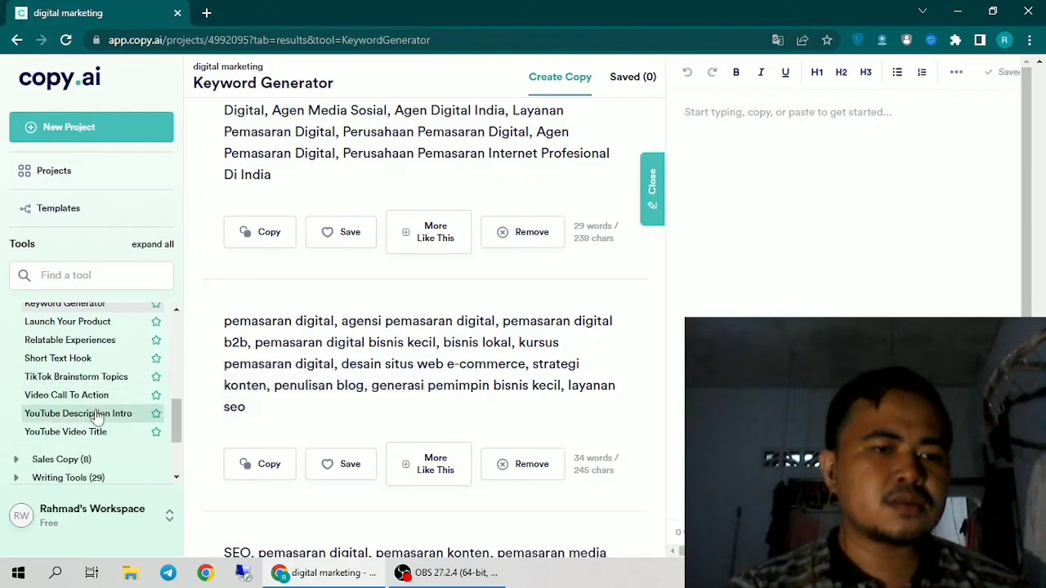
{"action": "left_click", "coordinate": [96, 415]}
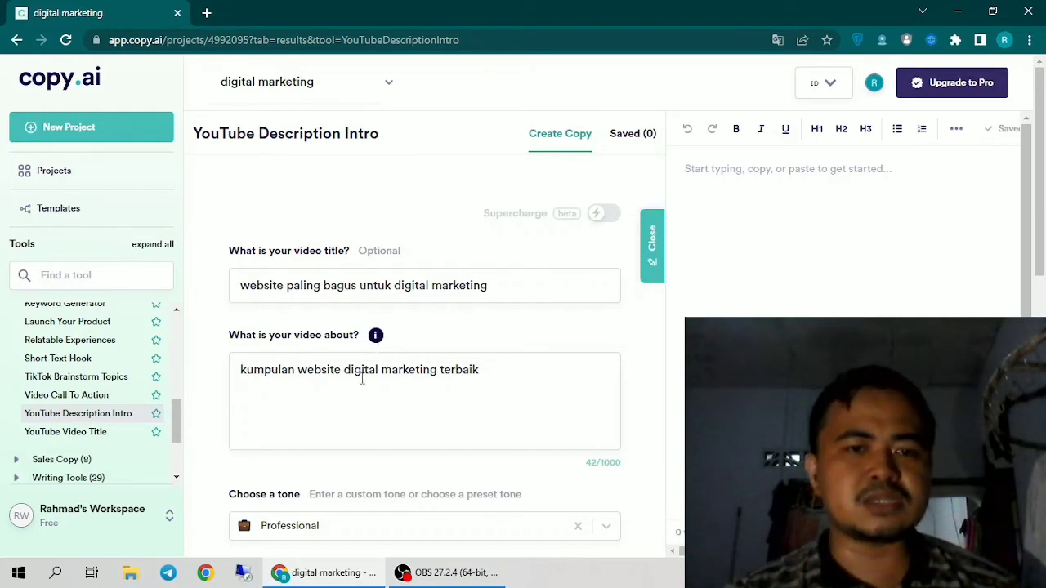
- Generate YouTube description intros in the Professional tone for "kumpulan website digital marketing terbaik" and read through the results
{"action": "scroll", "coordinate": [495, 394], "scroll_direction": "down", "scroll_amount": 3}
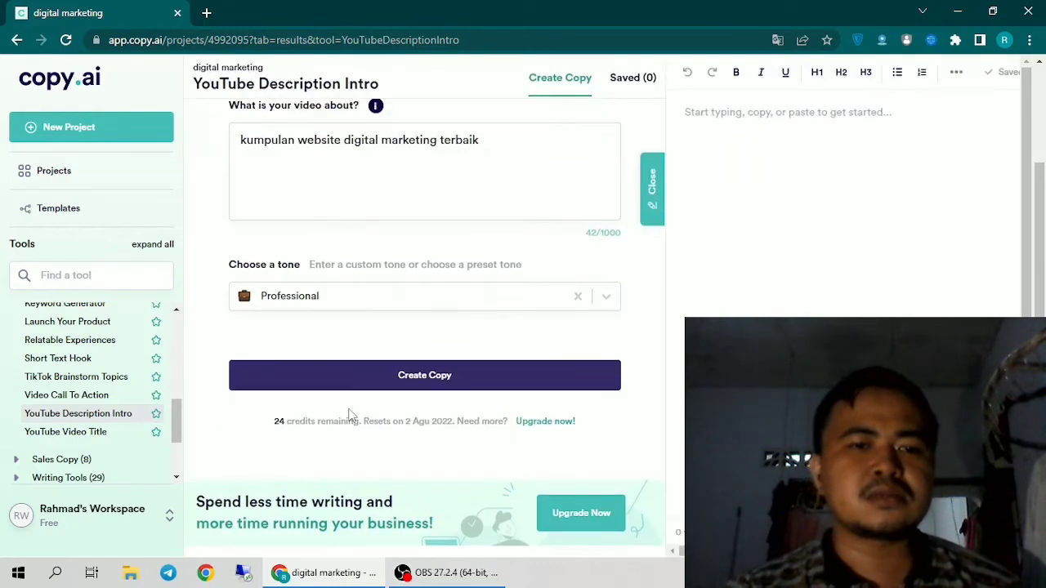
{"action": "left_click", "coordinate": [379, 373]}
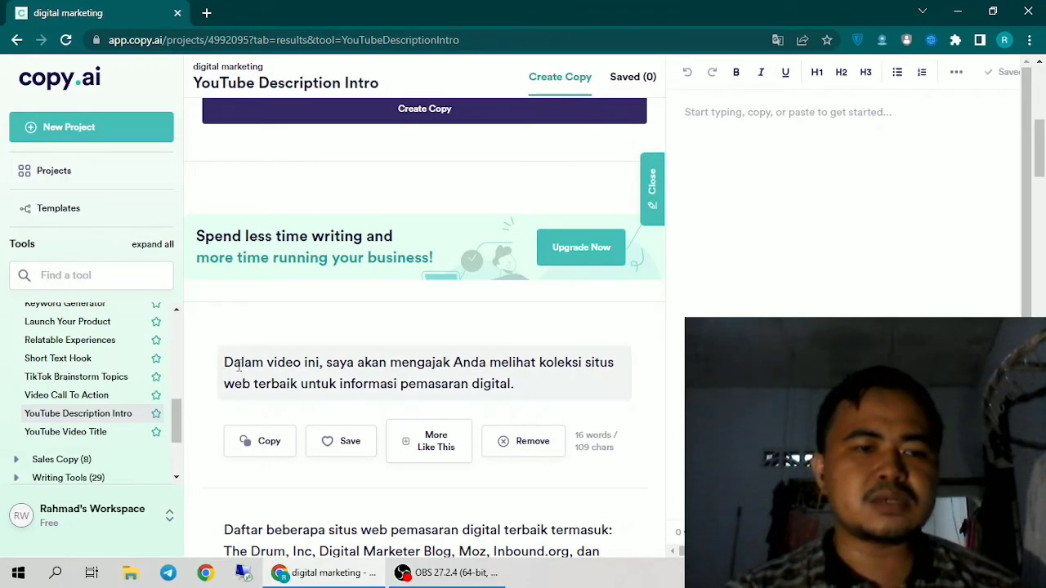
{"action": "scroll", "coordinate": [215, 450], "scroll_direction": "down", "scroll_amount": 2}
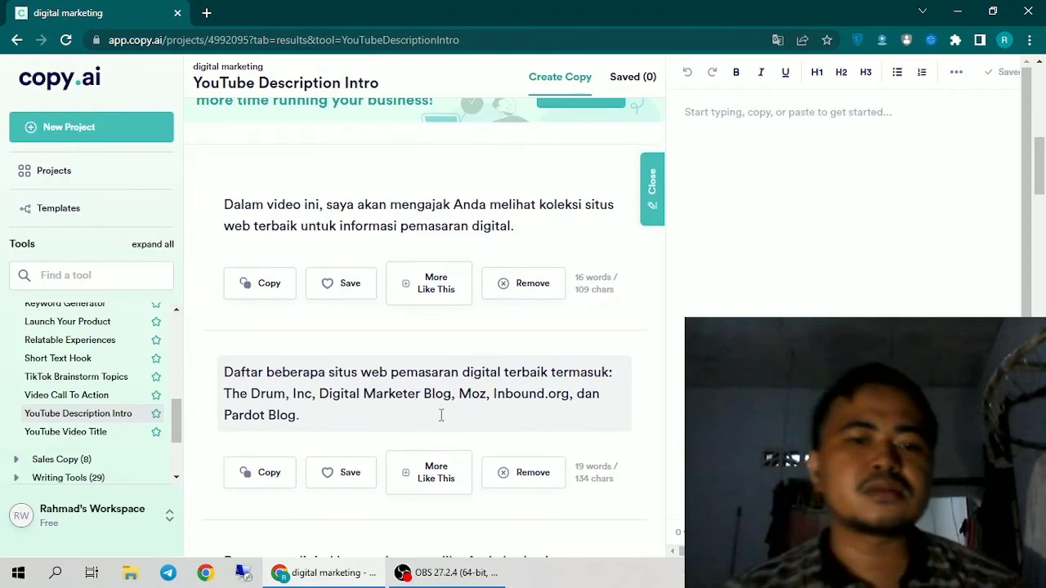
{"action": "scroll", "coordinate": [368, 409], "scroll_direction": "down", "scroll_amount": 1}
{"action": "scroll", "coordinate": [362, 408], "scroll_direction": "down", "scroll_amount": 2}
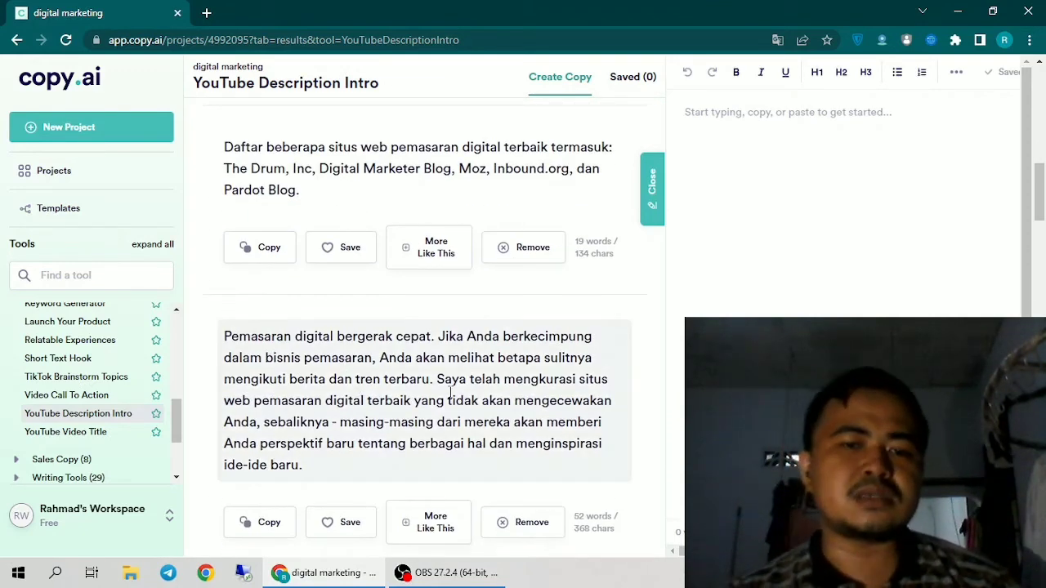
{"action": "scroll", "coordinate": [449, 392], "scroll_direction": "down", "scroll_amount": 3}
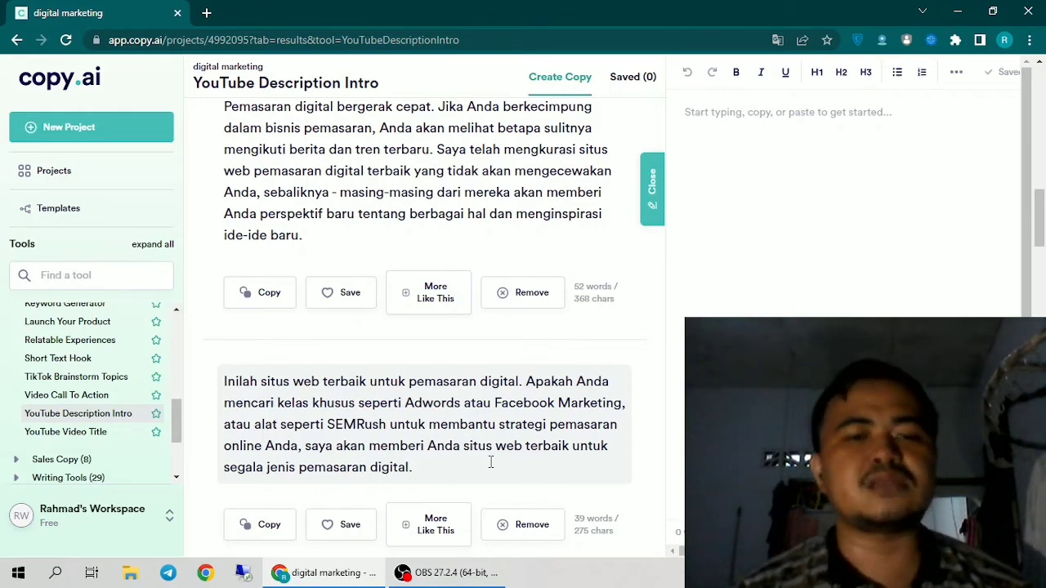
{"action": "scroll", "coordinate": [491, 480], "scroll_direction": "down", "scroll_amount": 2}
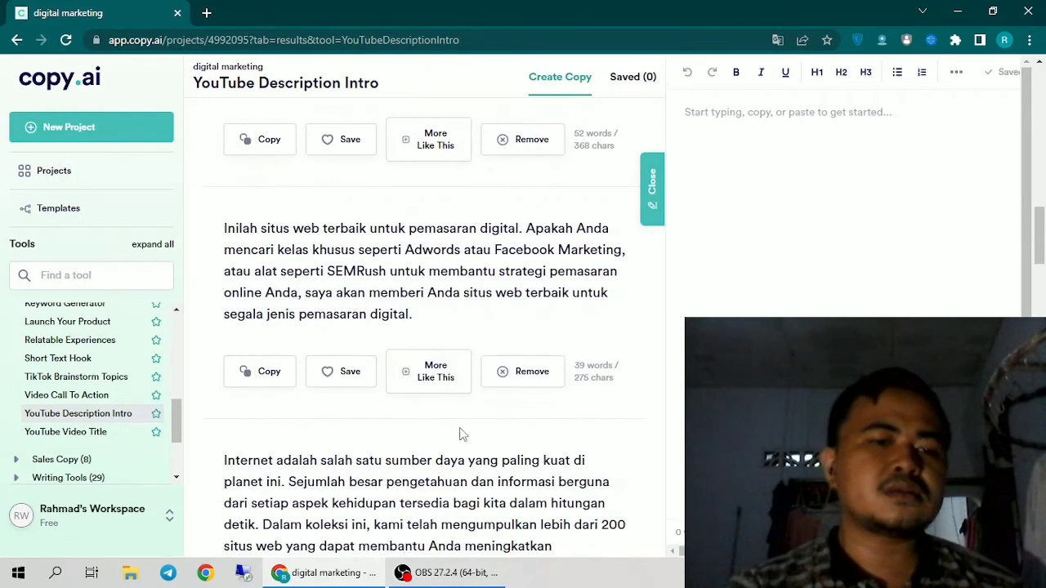
- Open the YouTube Video Title tool and generate titles about "kumpulan website digital marketing terbaik" in the Professional tone
{"action": "left_click", "coordinate": [80, 436]}
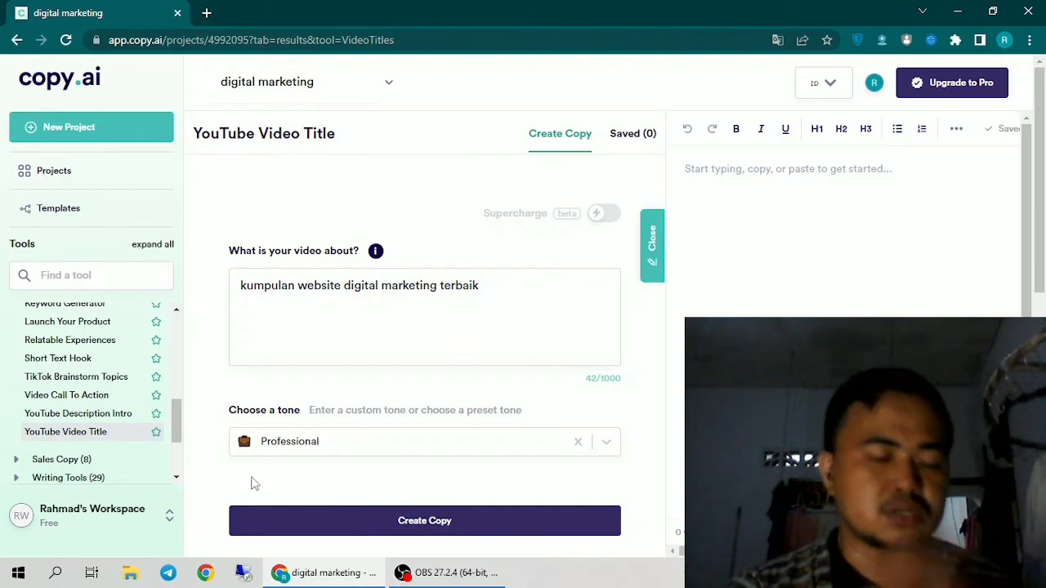
{"action": "scroll", "coordinate": [251, 482], "scroll_direction": "down", "scroll_amount": 1}
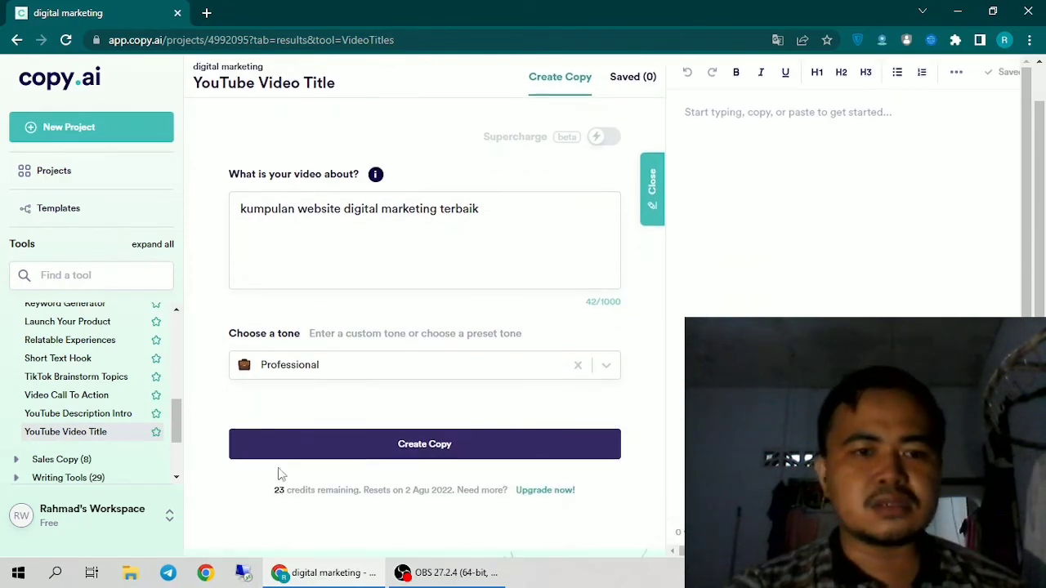
{"action": "left_click", "coordinate": [310, 455]}
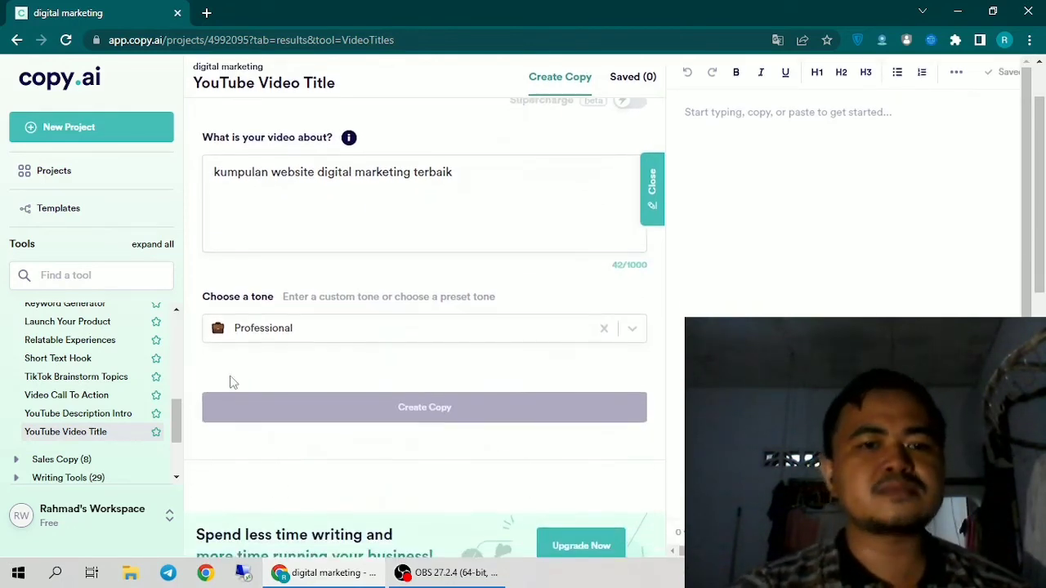
- Examine the full list of generated YouTube video titles for the digital marketing topic
{"action": "scroll", "coordinate": [403, 481], "scroll_direction": "down", "scroll_amount": 3}
{"action": "scroll", "coordinate": [563, 472], "scroll_direction": "down", "scroll_amount": 2}
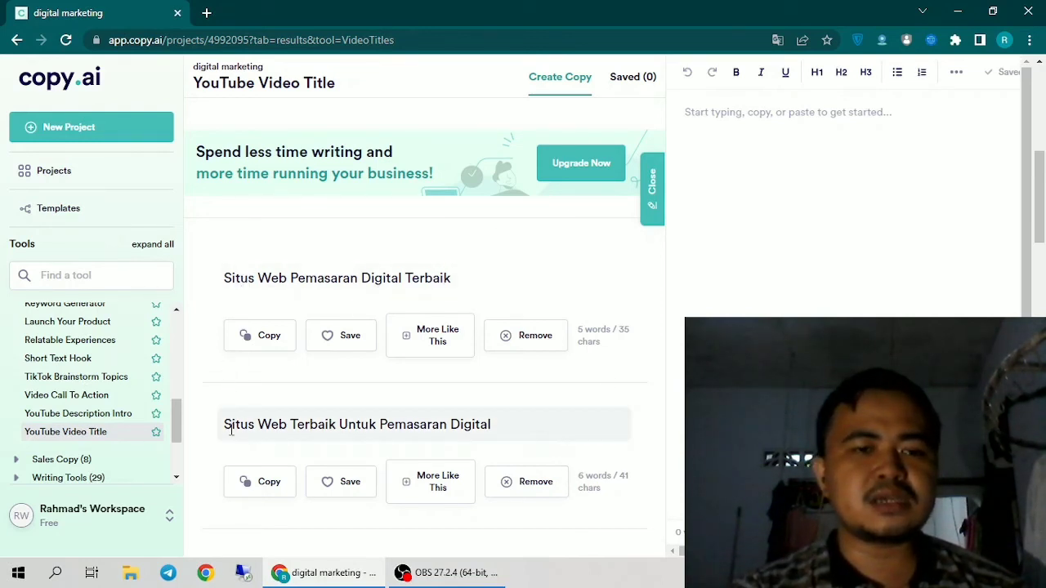
{"action": "scroll", "coordinate": [491, 420], "scroll_direction": "down", "scroll_amount": 3}
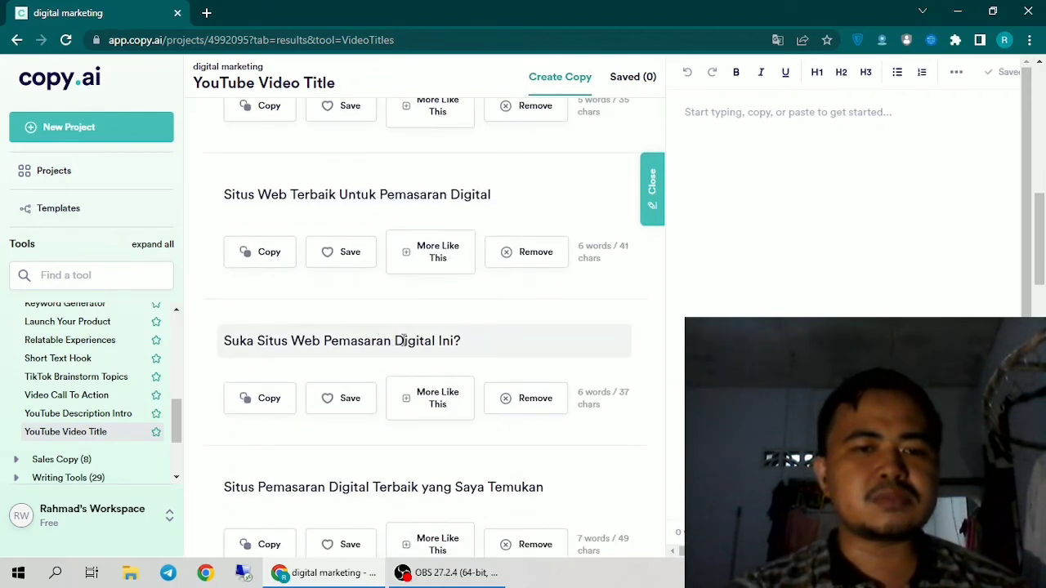
{"action": "scroll", "coordinate": [308, 468], "scroll_direction": "down", "scroll_amount": 5}
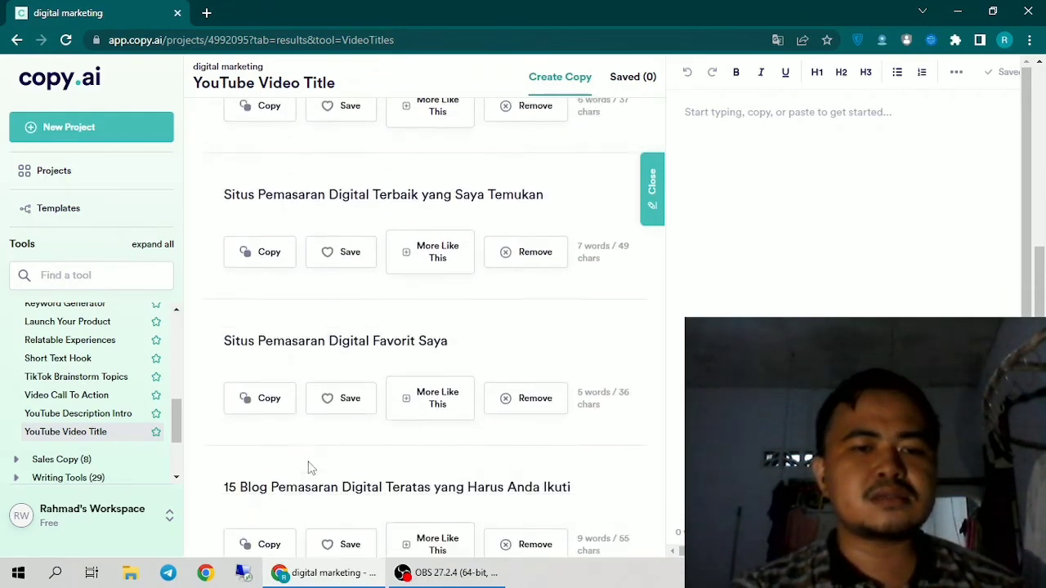
{"action": "scroll", "coordinate": [308, 468], "scroll_direction": "down", "scroll_amount": 5}
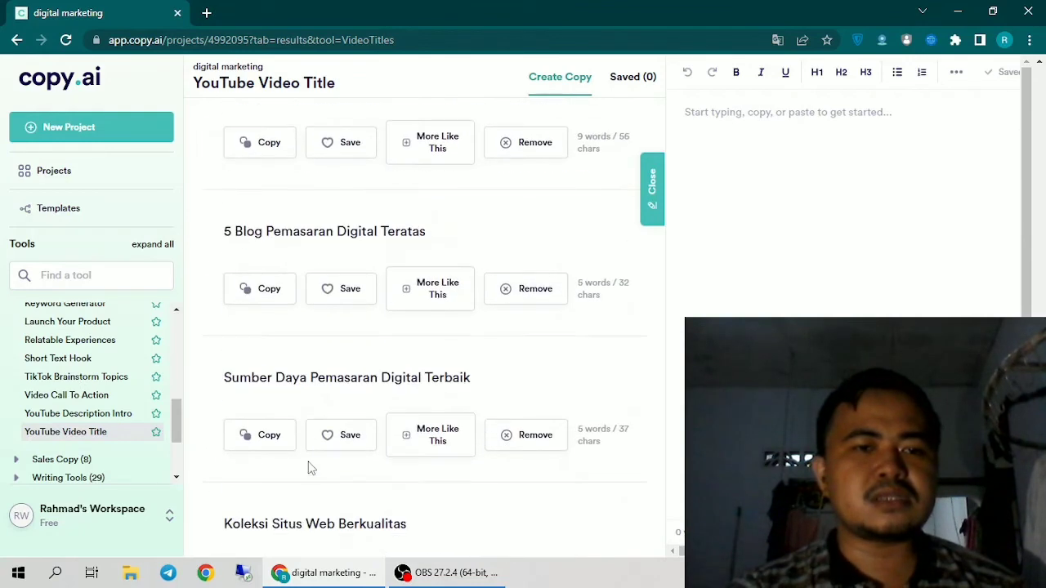
{"action": "scroll", "coordinate": [308, 468], "scroll_direction": "down", "scroll_amount": 3}
{"action": "scroll", "coordinate": [309, 468], "scroll_direction": "down", "scroll_amount": 3}
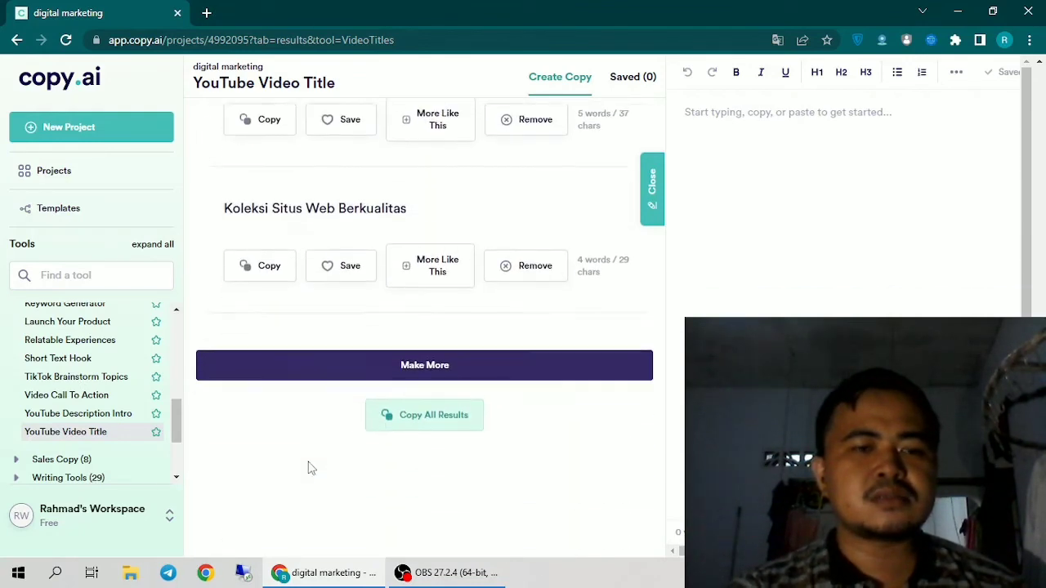
{"action": "scroll", "coordinate": [310, 467], "scroll_direction": "up", "scroll_amount": 6}
{"action": "scroll", "coordinate": [310, 467], "scroll_direction": "up", "scroll_amount": 8}
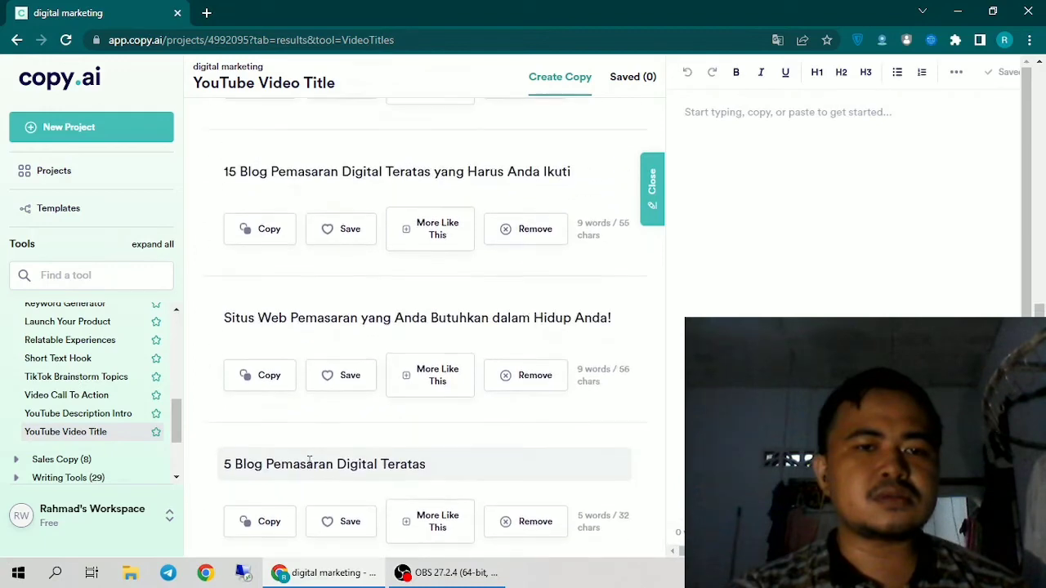
{"action": "scroll", "coordinate": [309, 468], "scroll_direction": "up", "scroll_amount": 3}
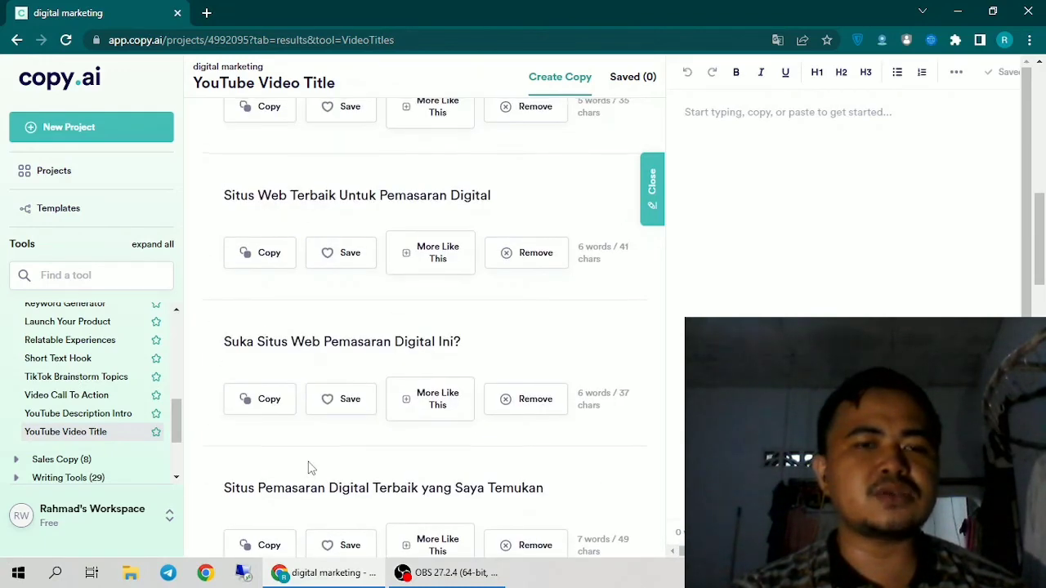
{"action": "scroll", "coordinate": [308, 468], "scroll_direction": "up", "scroll_amount": 4}
{"action": "scroll", "coordinate": [309, 467], "scroll_direction": "up", "scroll_amount": 3}
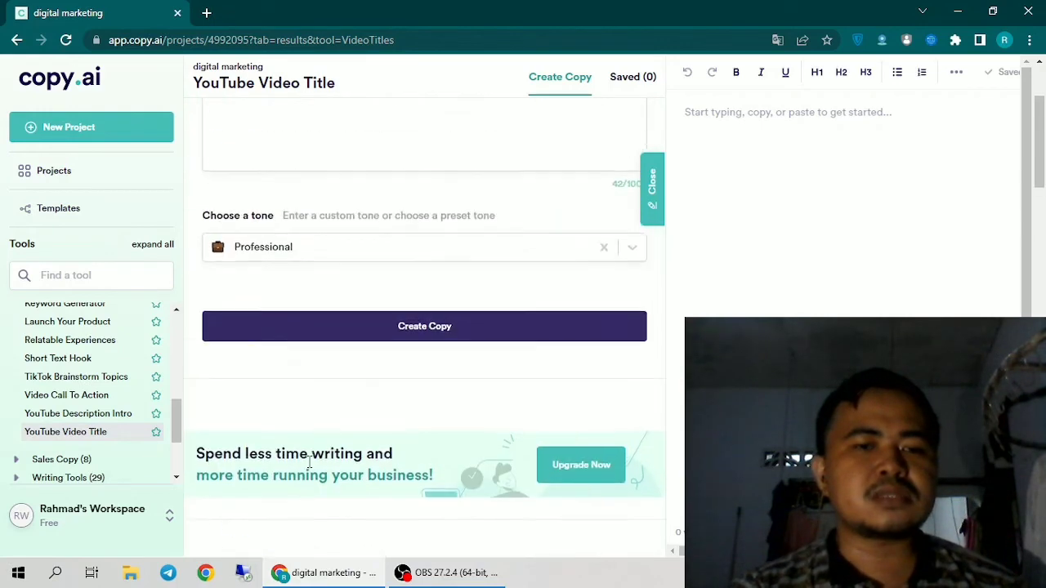
{"action": "scroll", "coordinate": [310, 467], "scroll_direction": "down", "scroll_amount": 2}
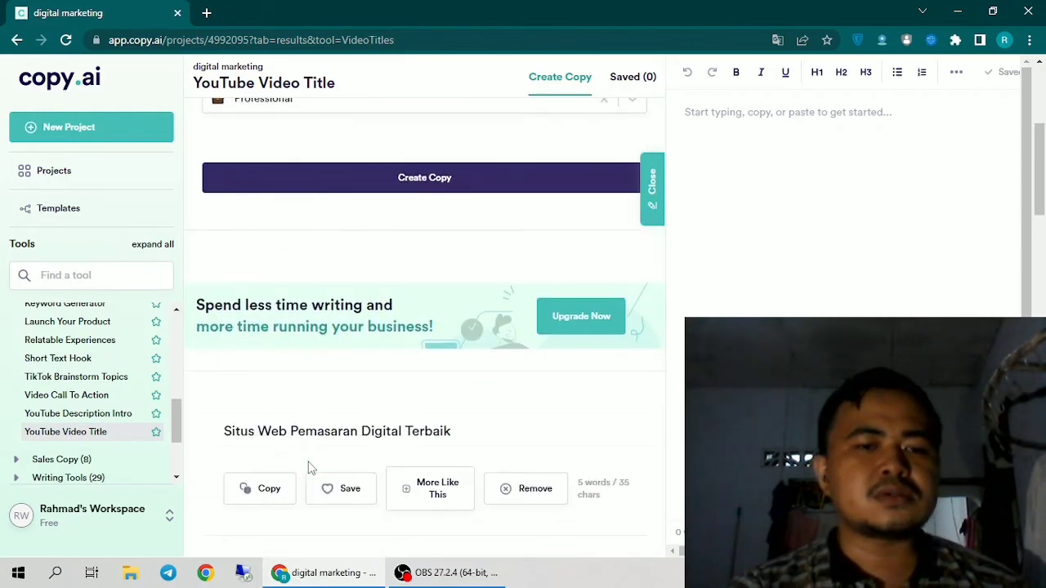
{"action": "scroll", "coordinate": [309, 467], "scroll_direction": "down", "scroll_amount": 2}
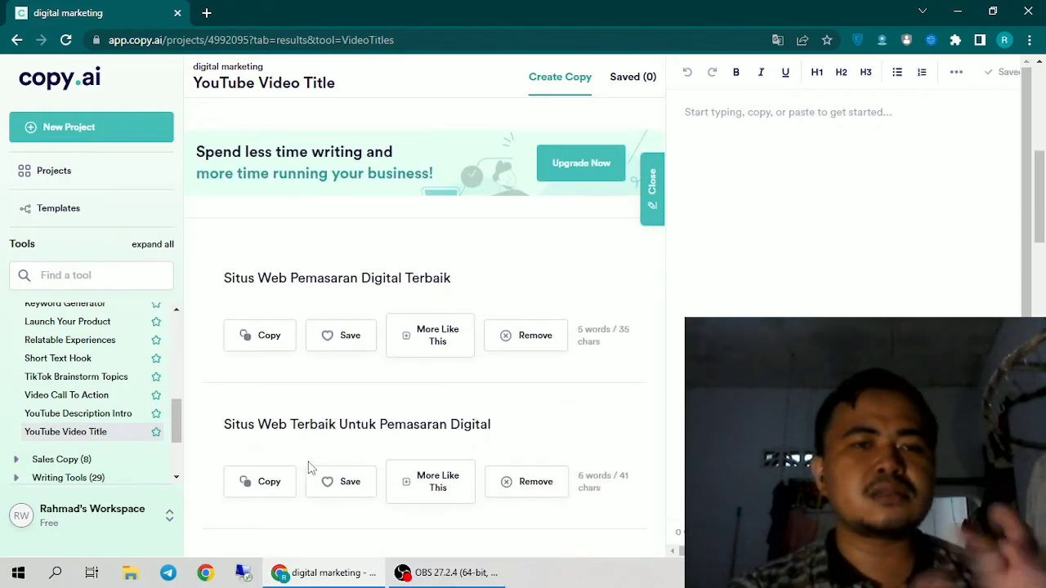
{"action": "scroll", "coordinate": [309, 468], "scroll_direction": "up", "scroll_amount": 6}
{"action": "scroll", "coordinate": [309, 469], "scroll_direction": "down", "scroll_amount": 4}
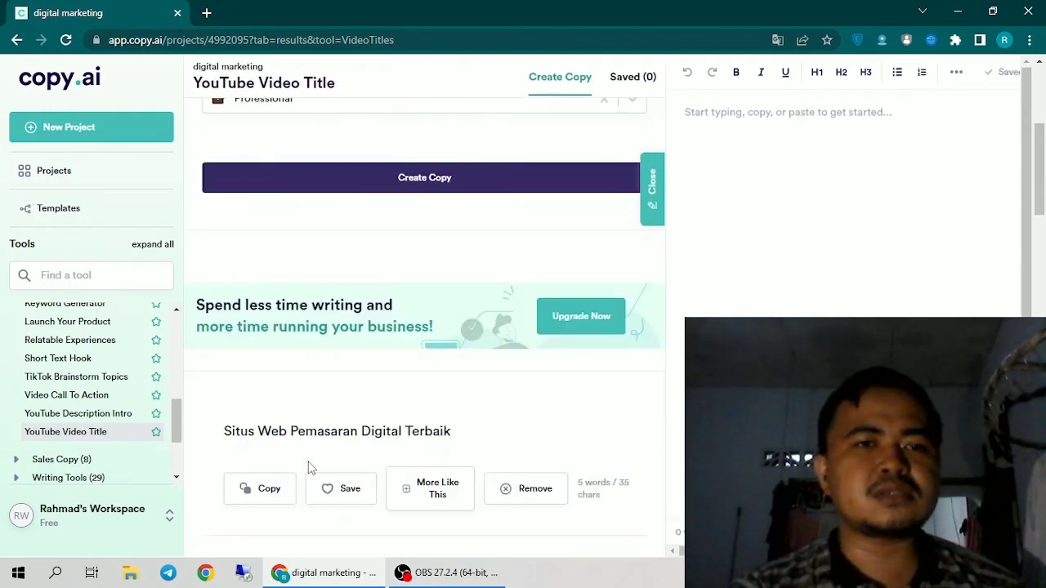
{"action": "scroll", "coordinate": [308, 468], "scroll_direction": "down", "scroll_amount": 7}
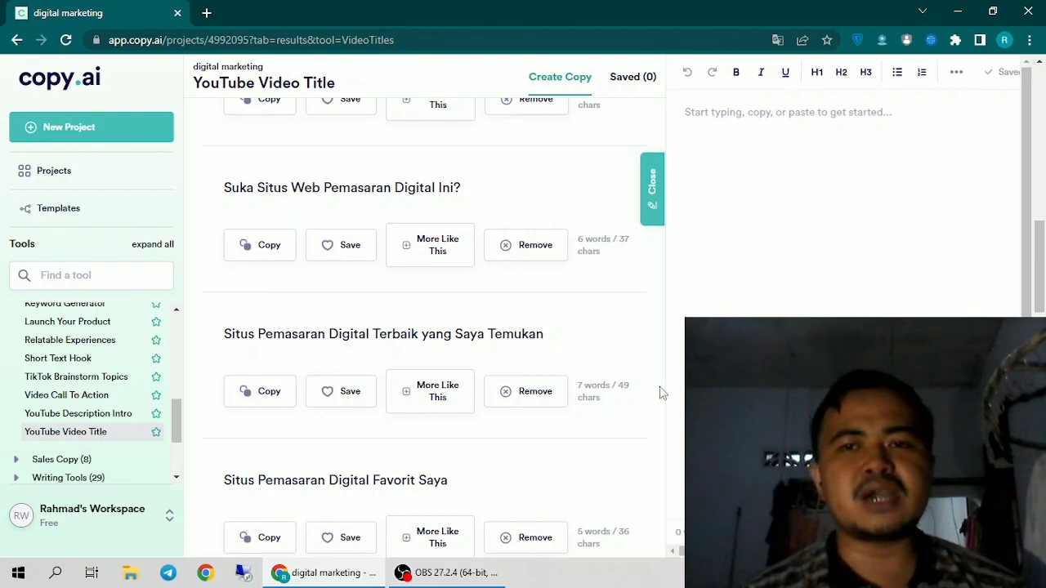
{"action": "left_click", "coordinate": [447, 573]}
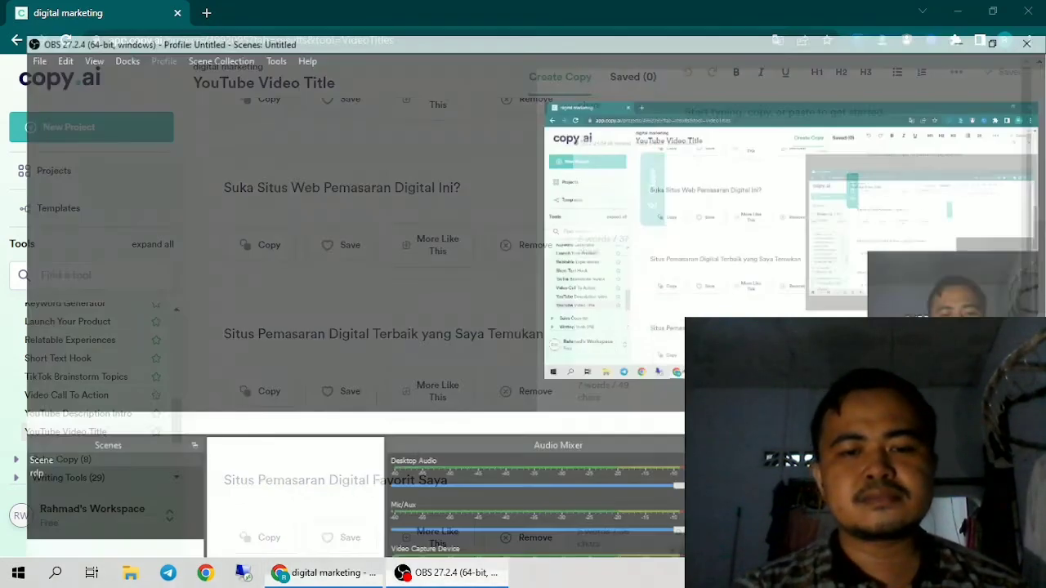